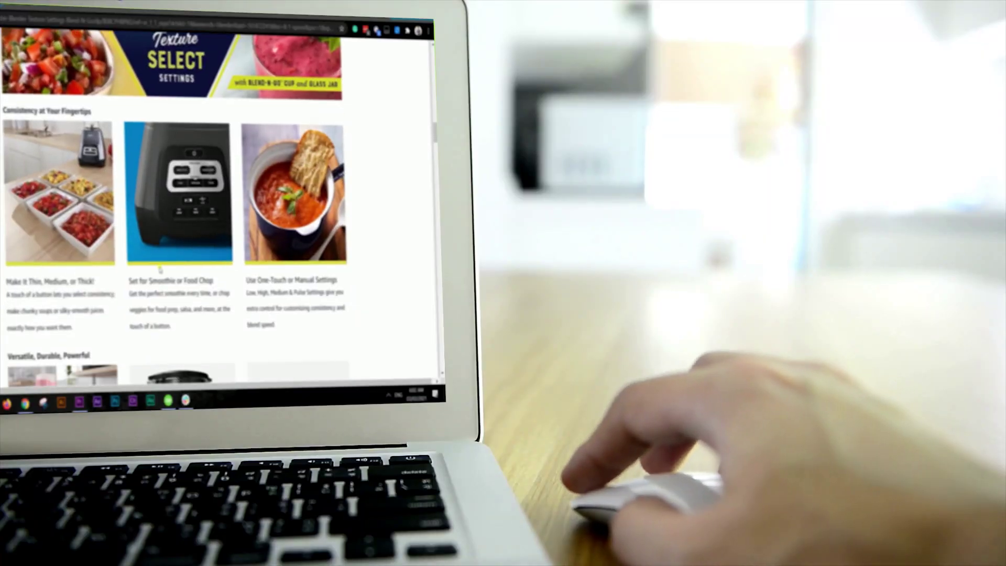
Step: Scroll through the example blender product page's A+ content and KN95 mask comparison chart
scroll(159, 270, "down", 5)
scroll(189, 265, "down", 5)
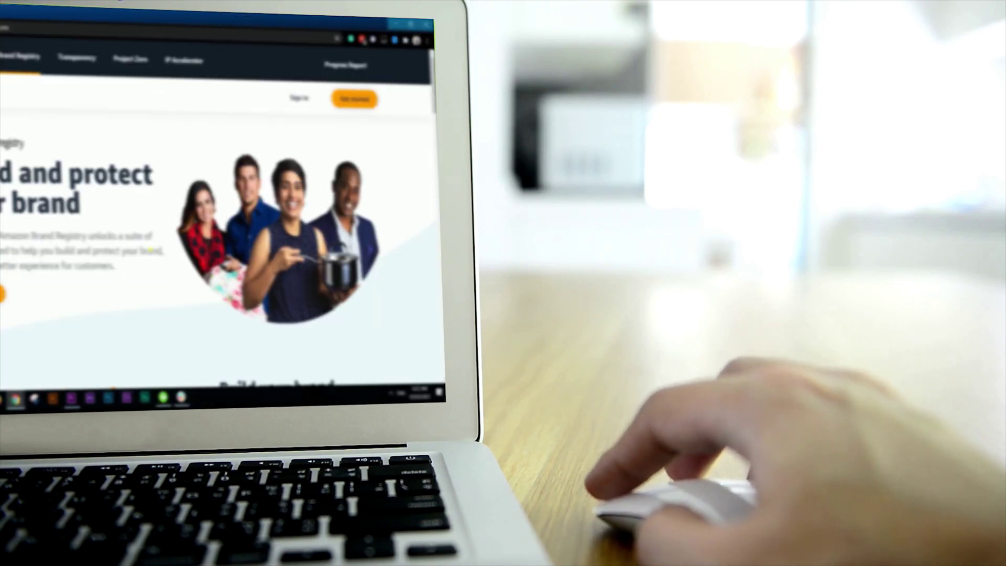
scroll(217, 220, "down", 5)
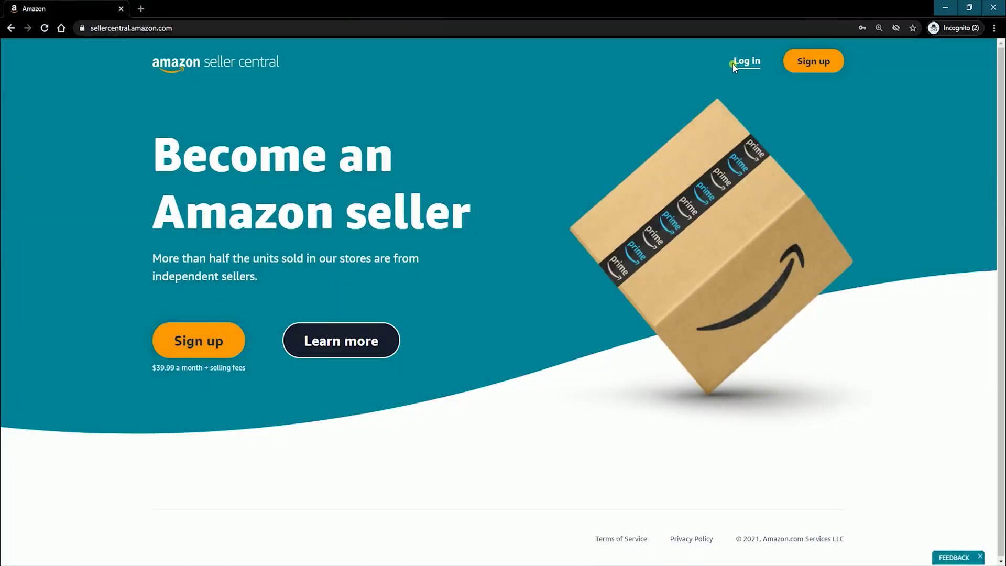
Step: Sign in to Seller Central and open A+ Content Manager from the Advertising menu
left_click(741, 62)
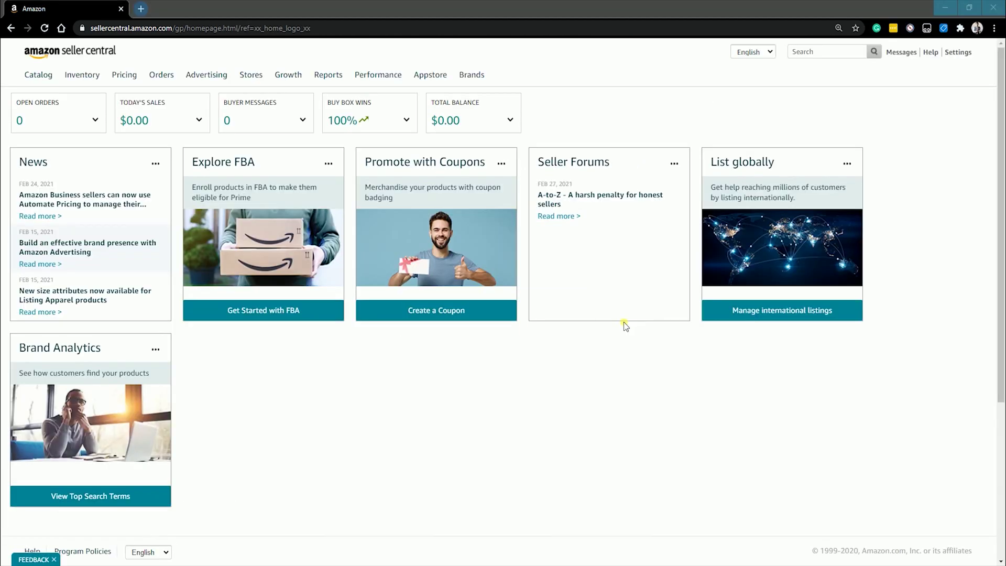
mouse_move(201, 78)
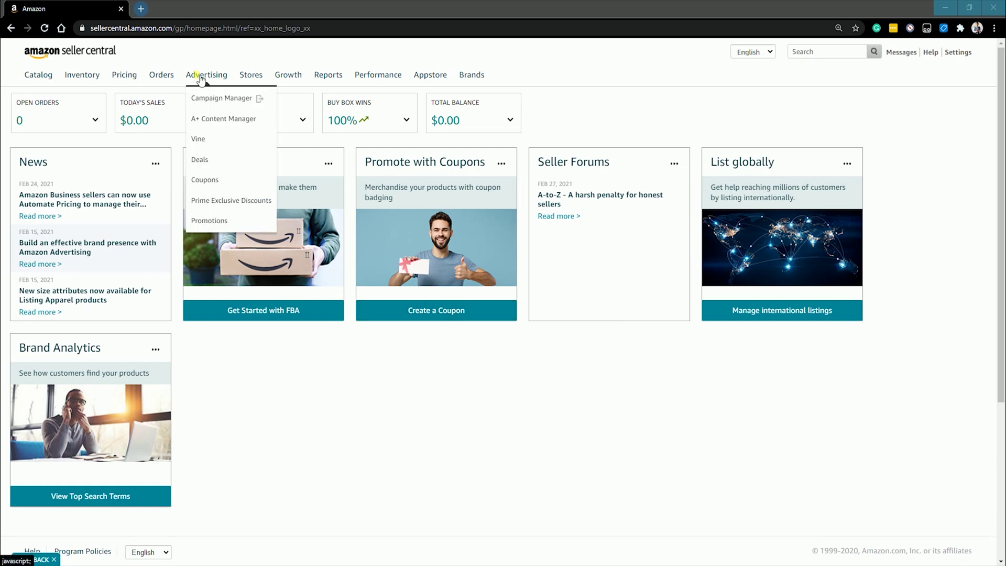
left_click(239, 120)
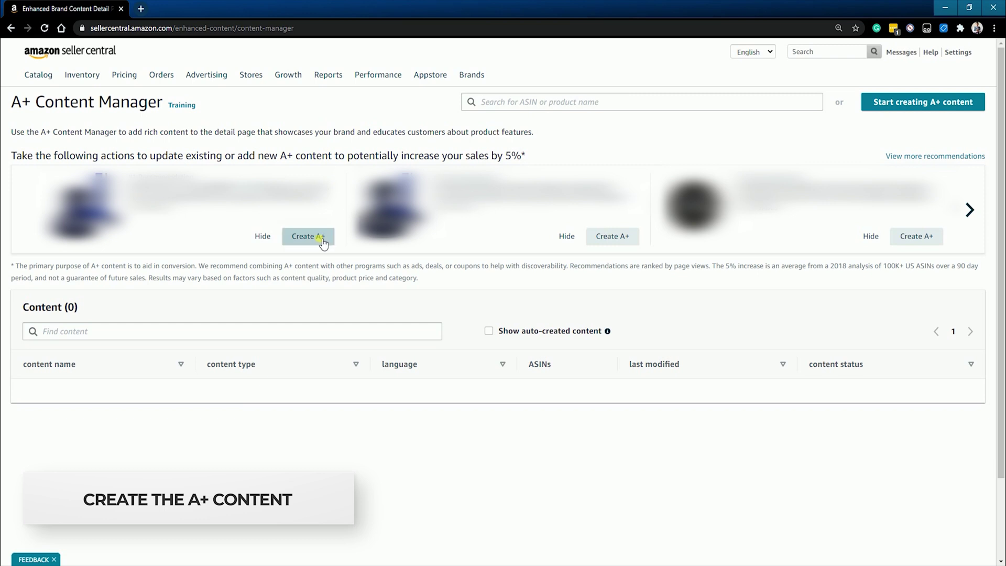
left_click(607, 239)
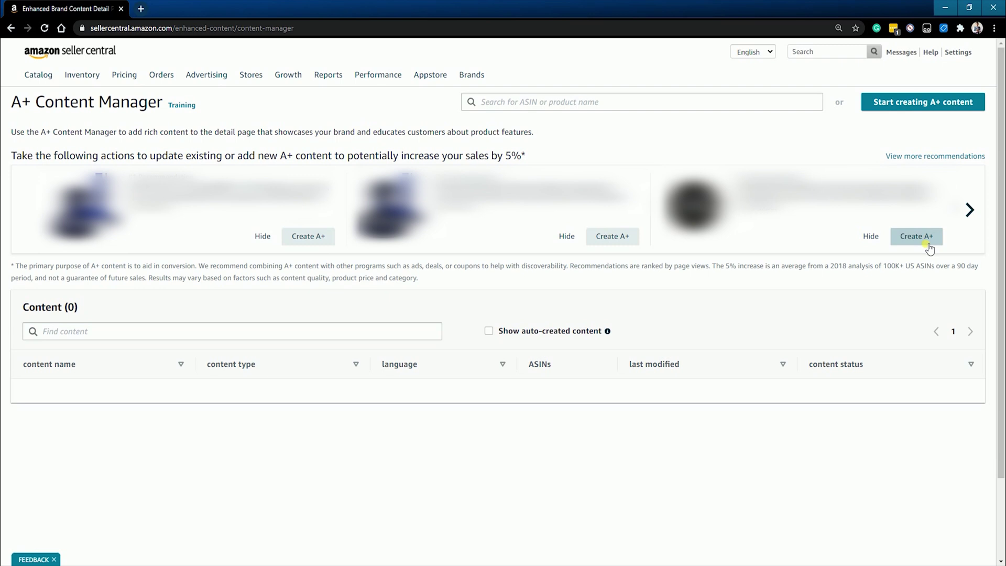
Step: Start a new A+ content draft named 'BT Apparel Generic Test'
left_click(914, 108)
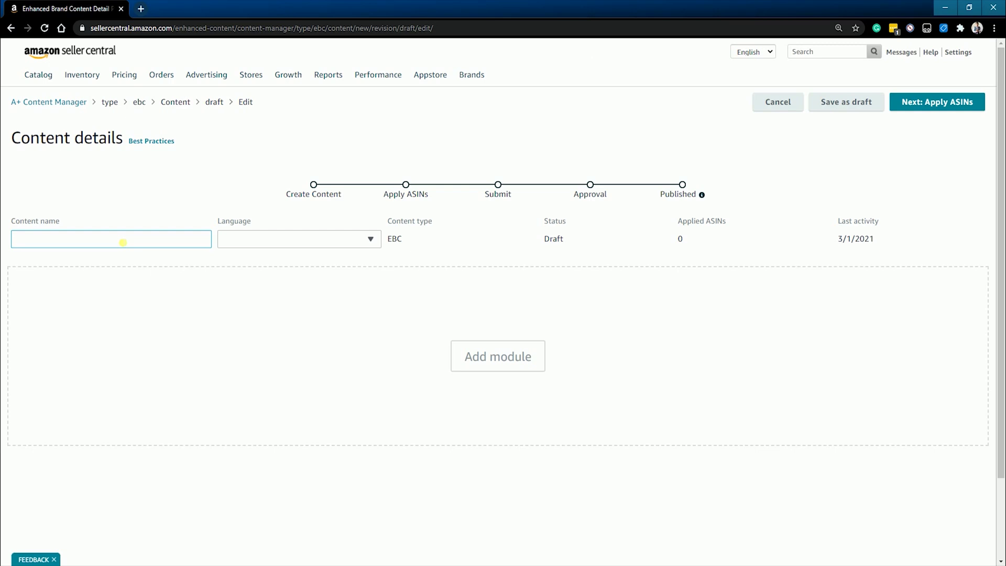
type("BT Apparel Generi")
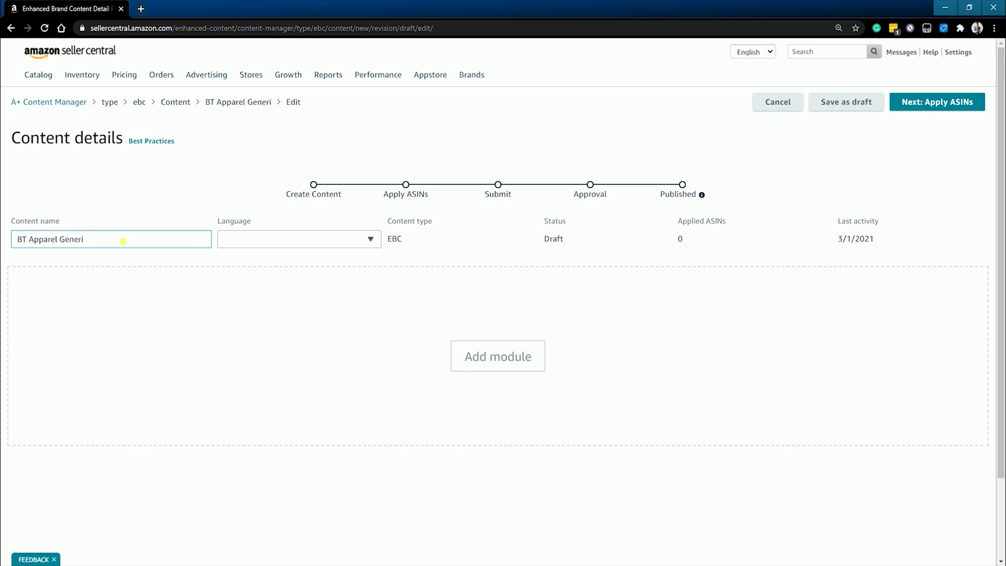
type("c Test")
left_click(204, 198)
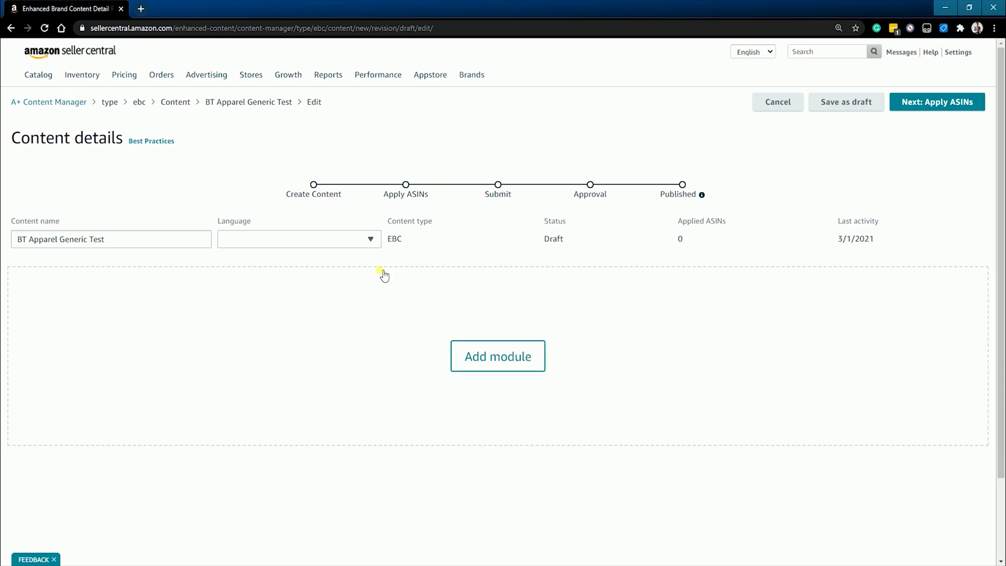
Step: Add a Standard Single Left Image module to the draft from the module list
left_click(512, 356)
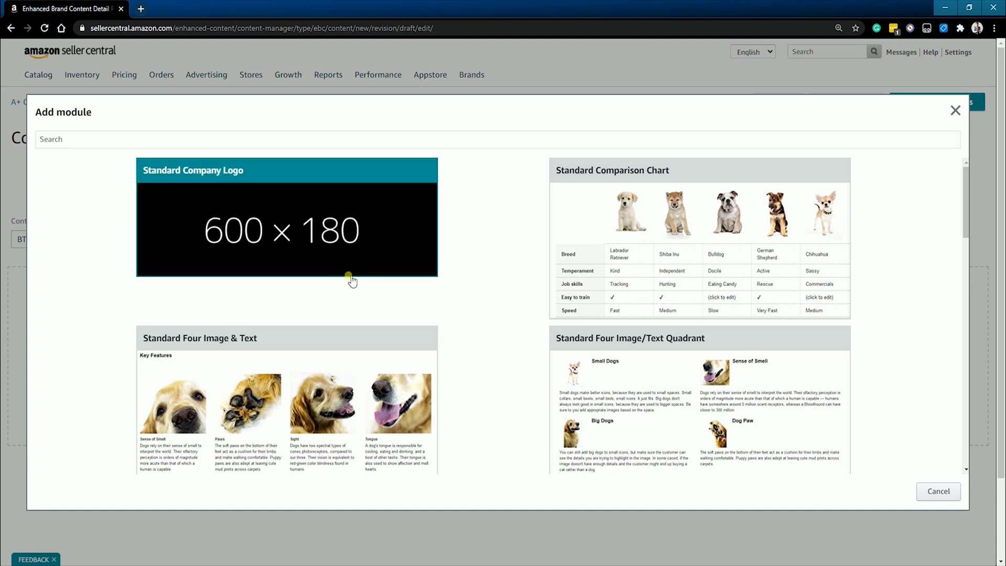
scroll(348, 278, "down", 5)
scroll(505, 341, "down", 6)
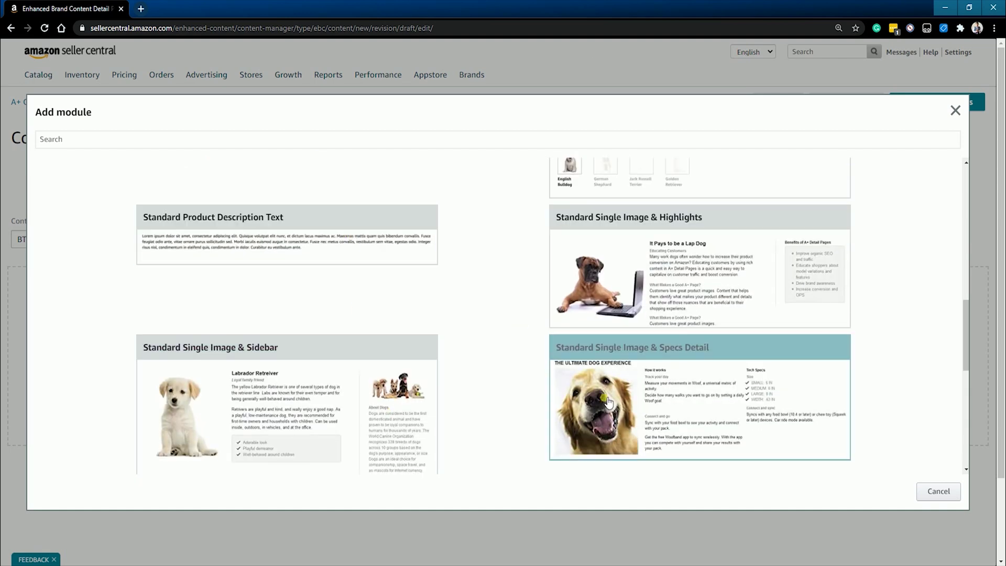
scroll(543, 400, "down", 5)
scroll(501, 343, "up", 2)
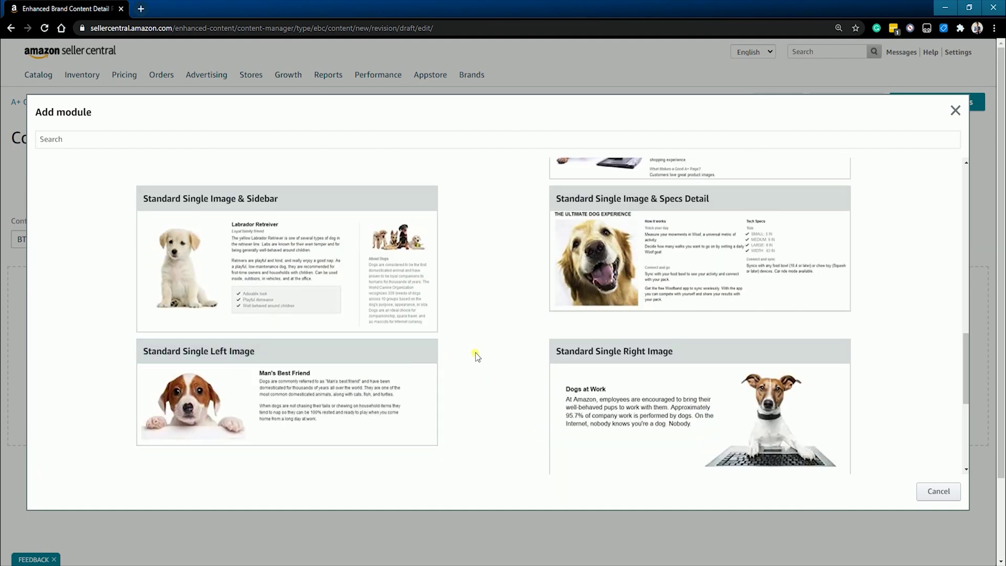
left_click(297, 396)
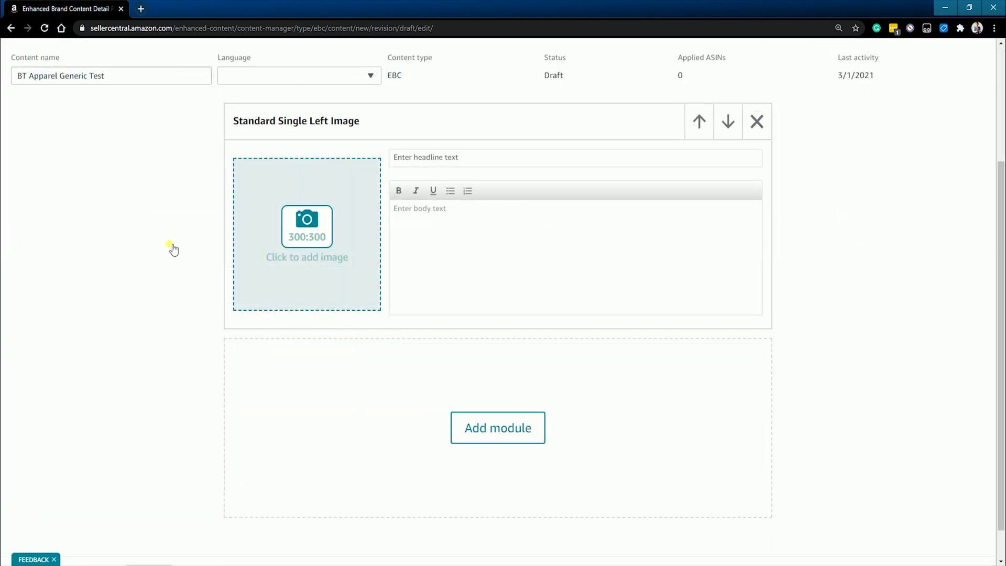
Step: Upload the rolled-shirts photo to the left image slot and rotate it back upright
left_click(309, 266)
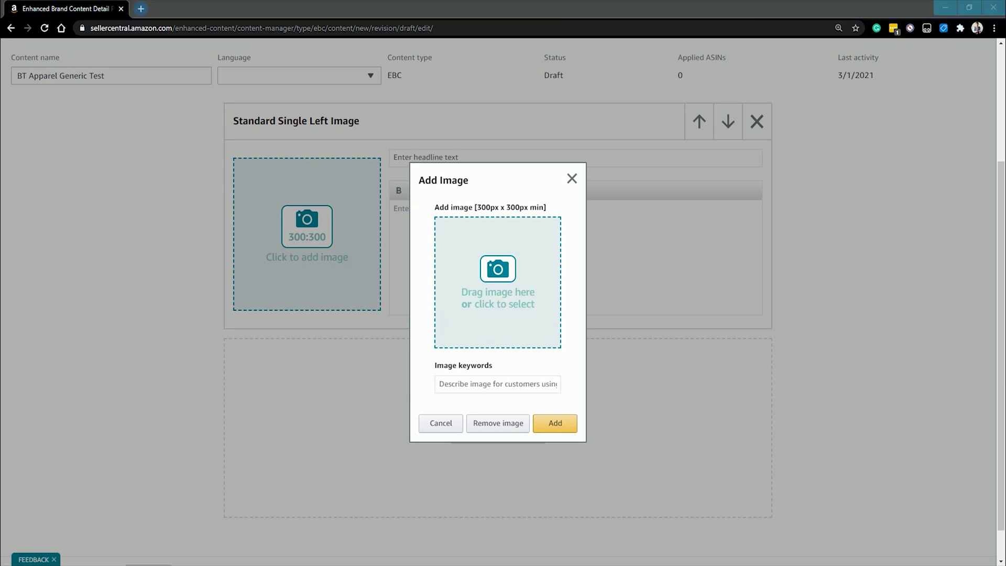
left_click_drag(0, 263, 485, 302)
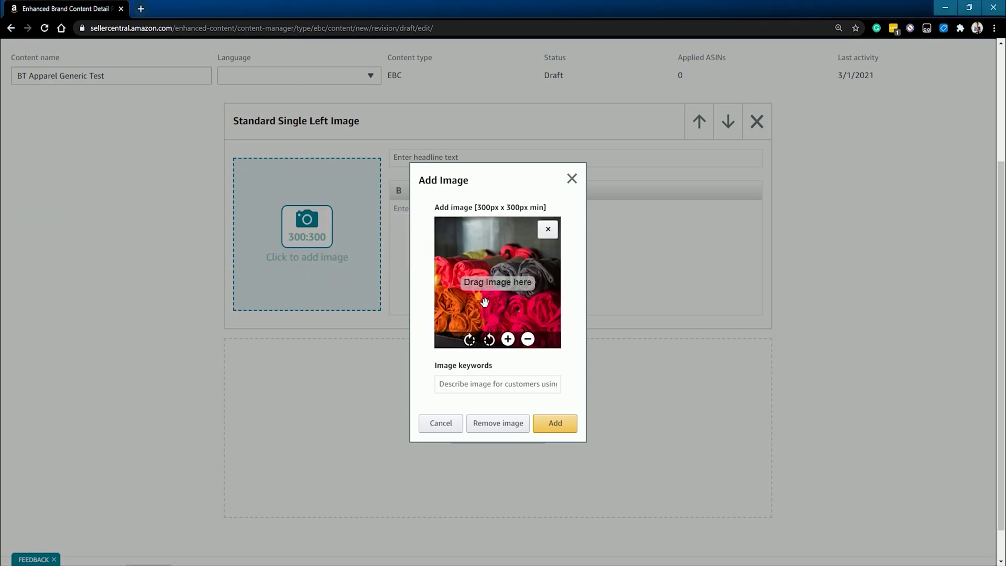
left_click(489, 339)
left_click(488, 340)
left_click(489, 339)
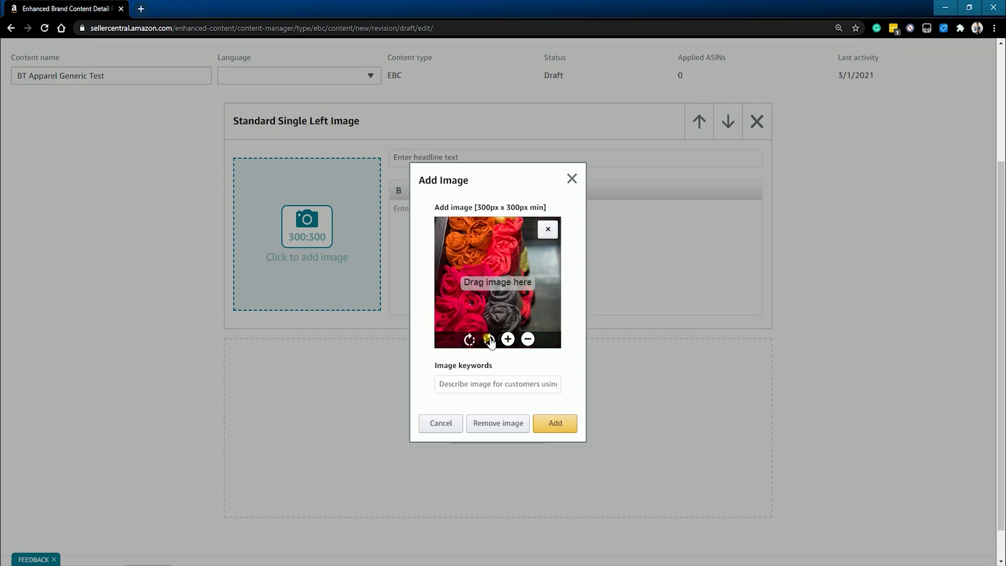
left_click(489, 339)
Step: Tag the photo with keywords 'BT-apparel-men-top' and insert it into the module
left_click(516, 385)
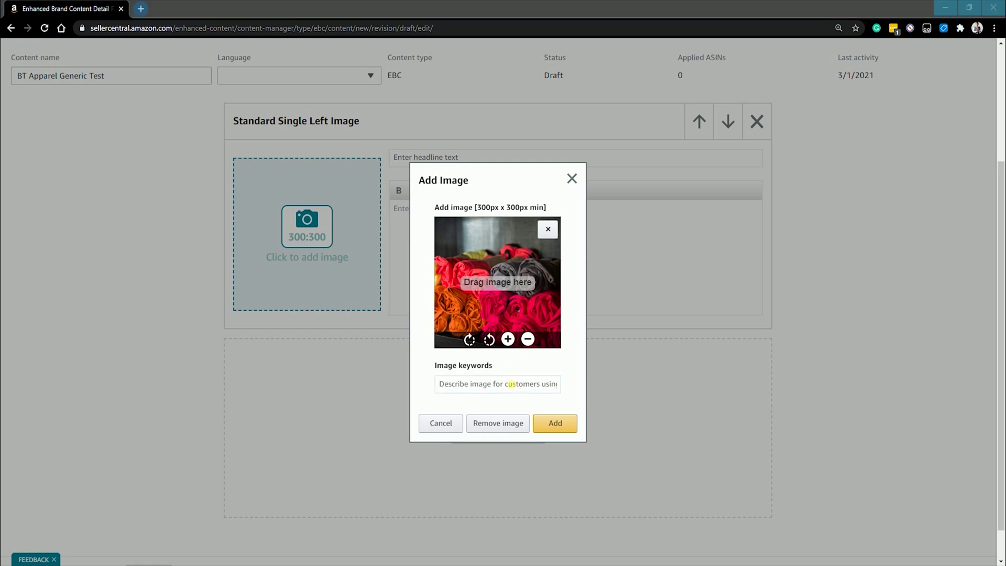
left_click(458, 382)
type("BTR")
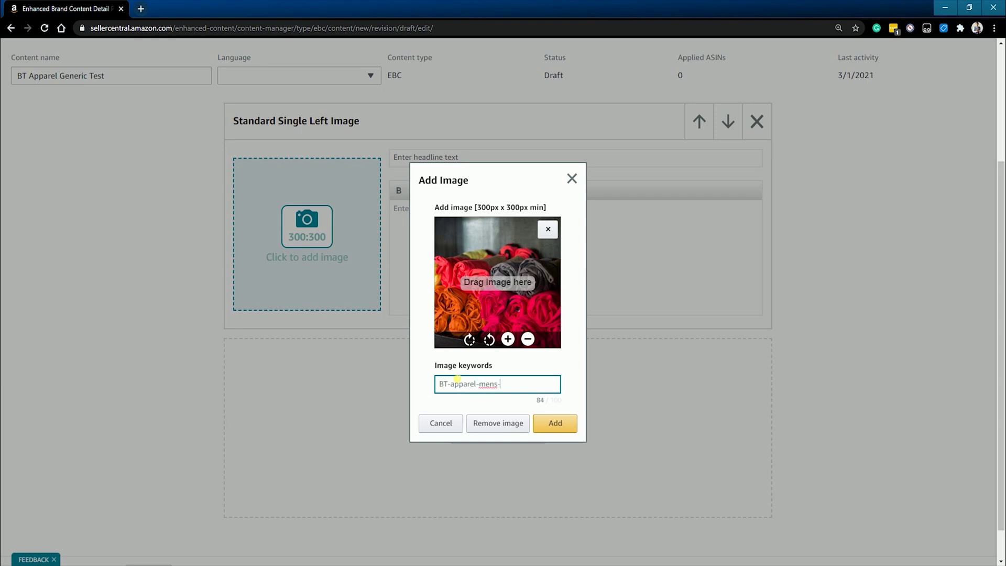
left_click(498, 387)
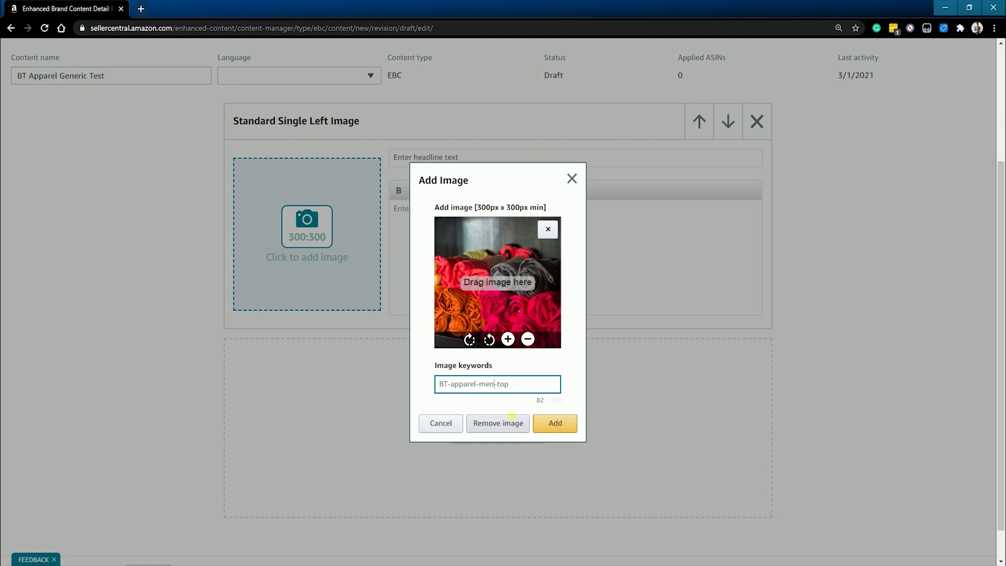
left_click(575, 431)
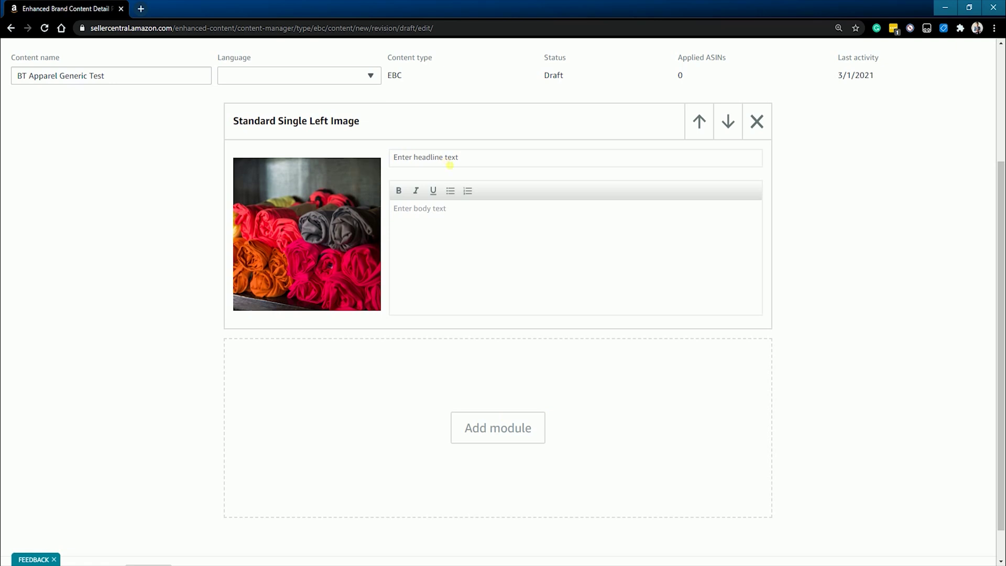
Step: Fill in the 'BT Apparel' headline and body paragraph, bolding 'BT apparel' in the body
left_click(449, 164)
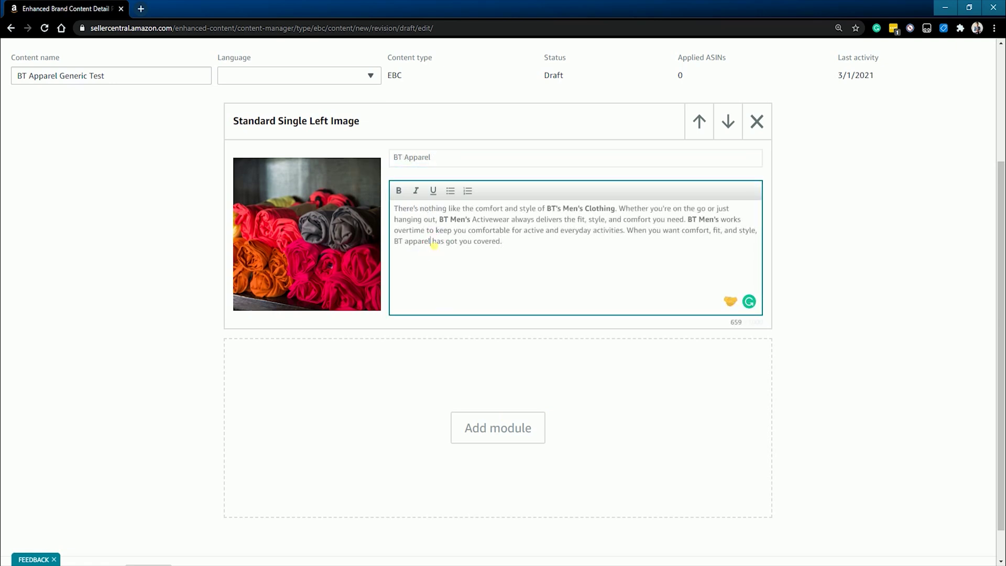
double_click(417, 241)
left_click_drag(381, 240, 379, 238)
key("ctrl+b")
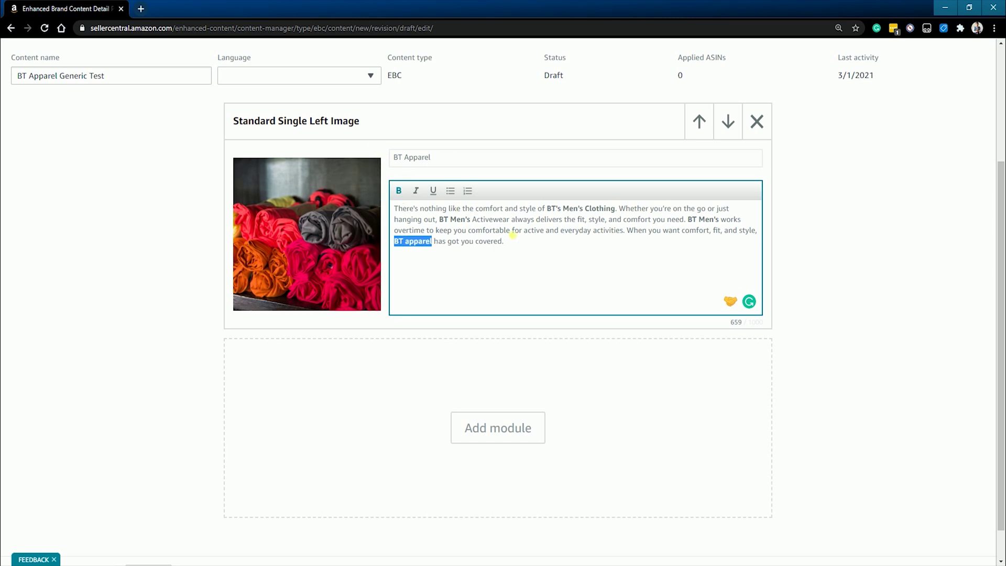
left_click(546, 269)
Step: Add a Standard Four Image & Text module and place the navy shirt image in its first slot
left_click(501, 422)
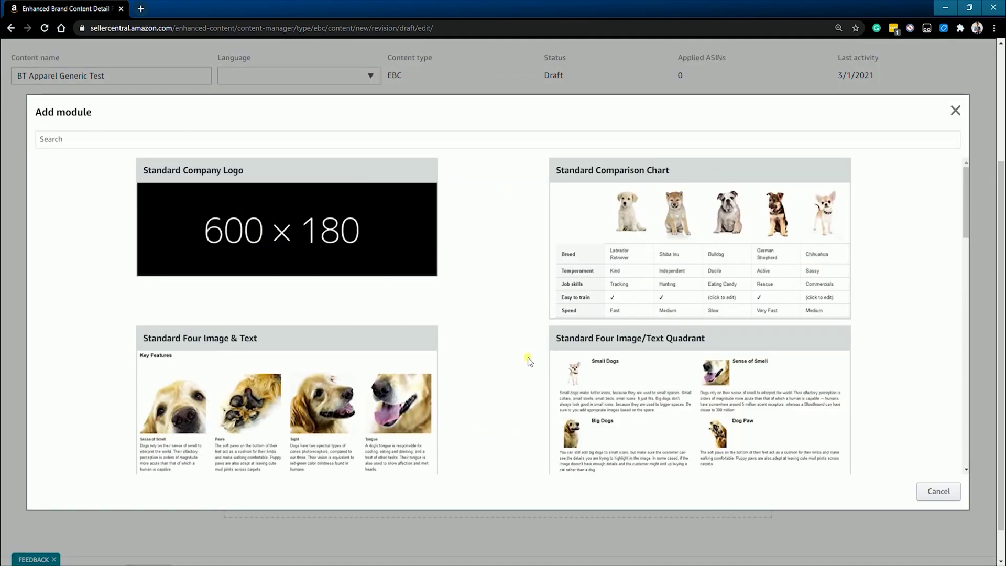
left_click(369, 424)
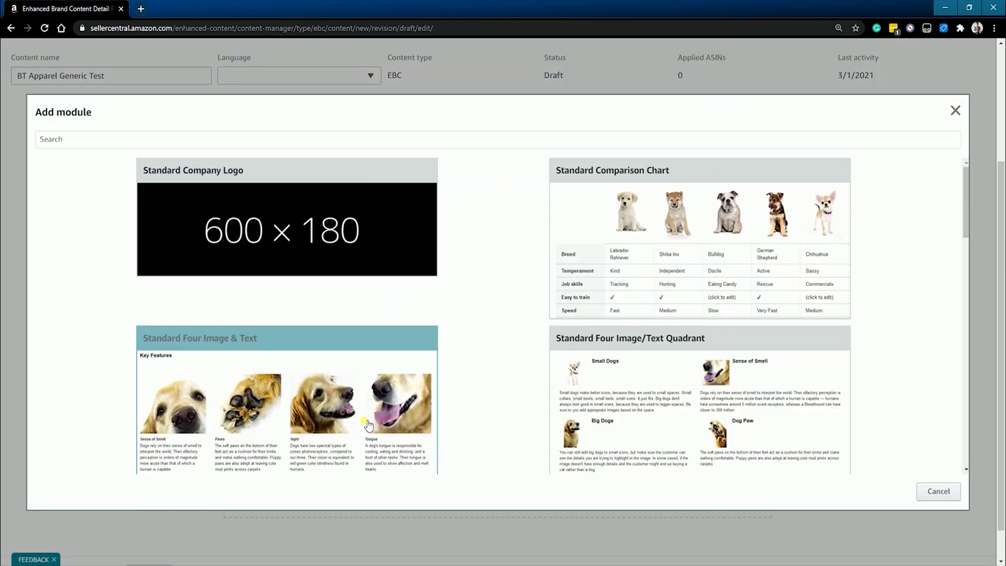
scroll(920, 335, "down", 6)
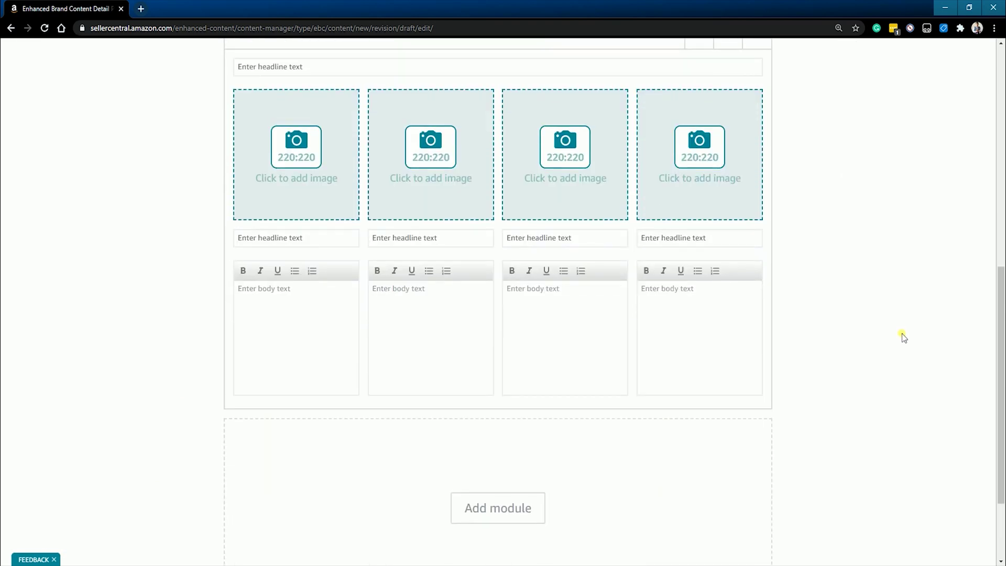
scroll(901, 333, "up", 1)
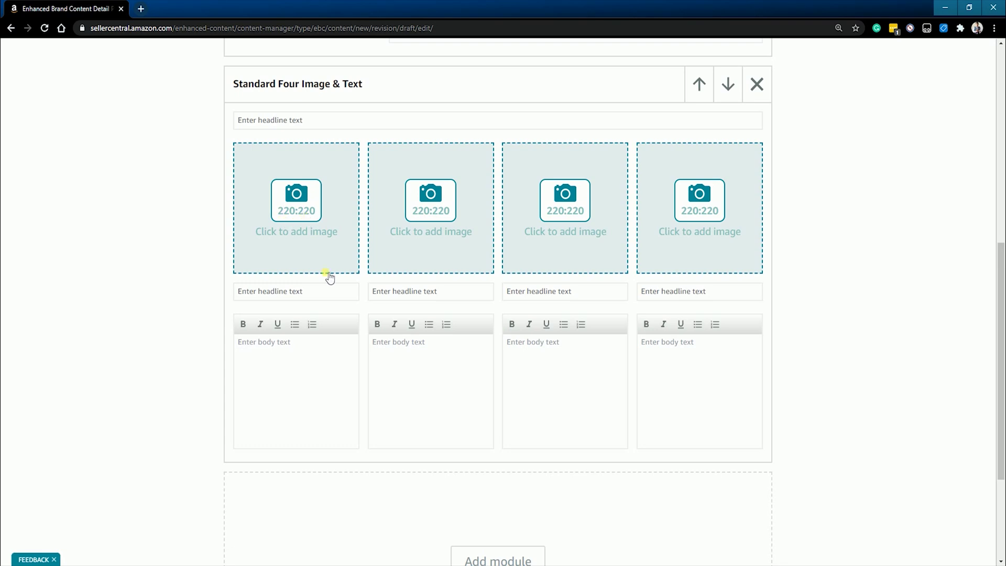
left_click(323, 233)
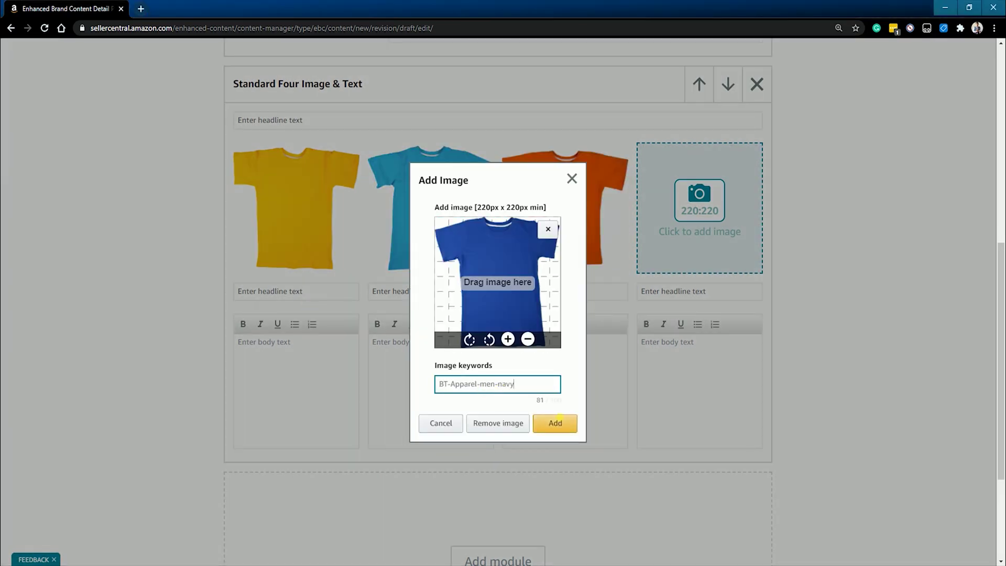
left_click(330, 296)
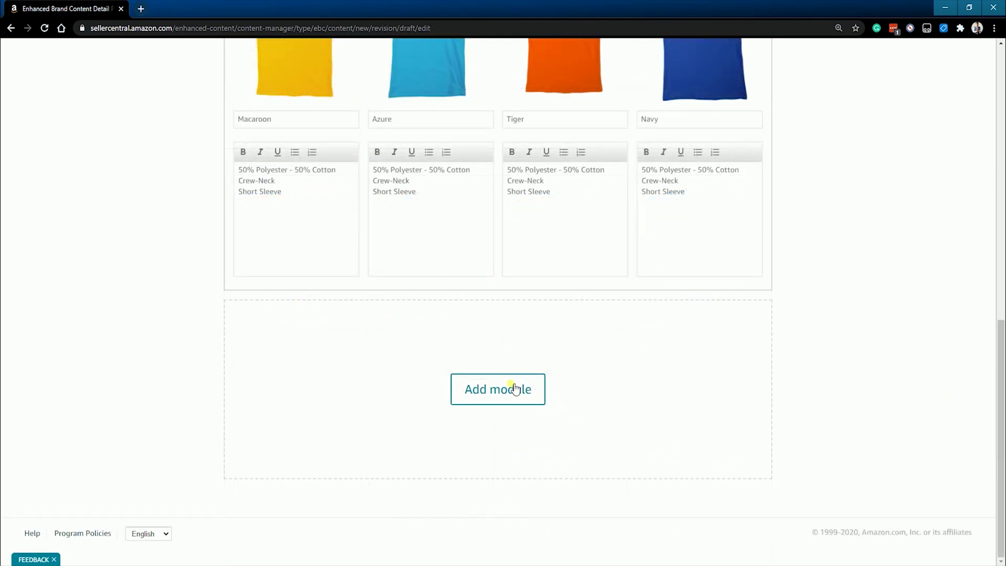
Step: Add a Standard Comparison Chart module and begin adding its first product image
left_click(515, 390)
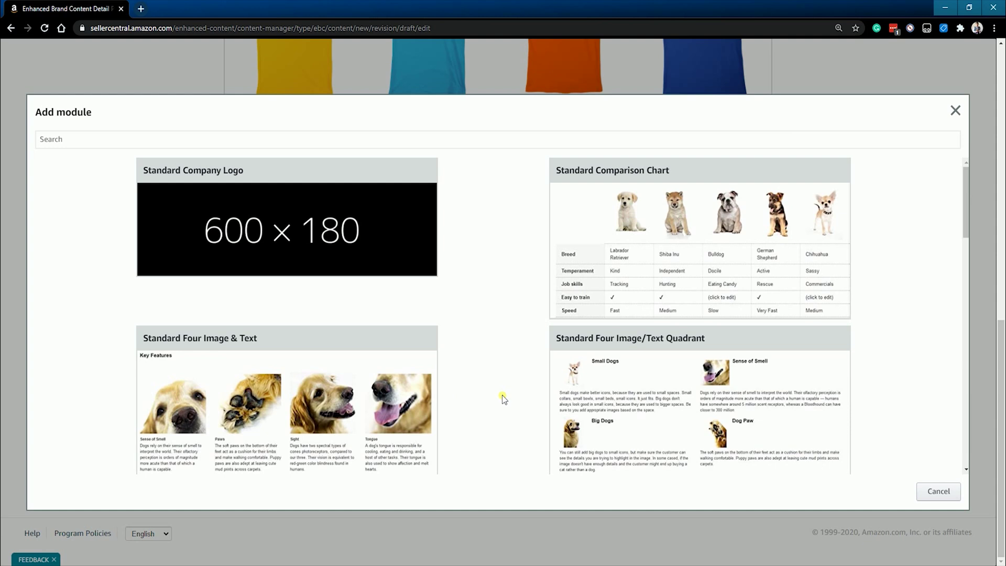
left_click(684, 262)
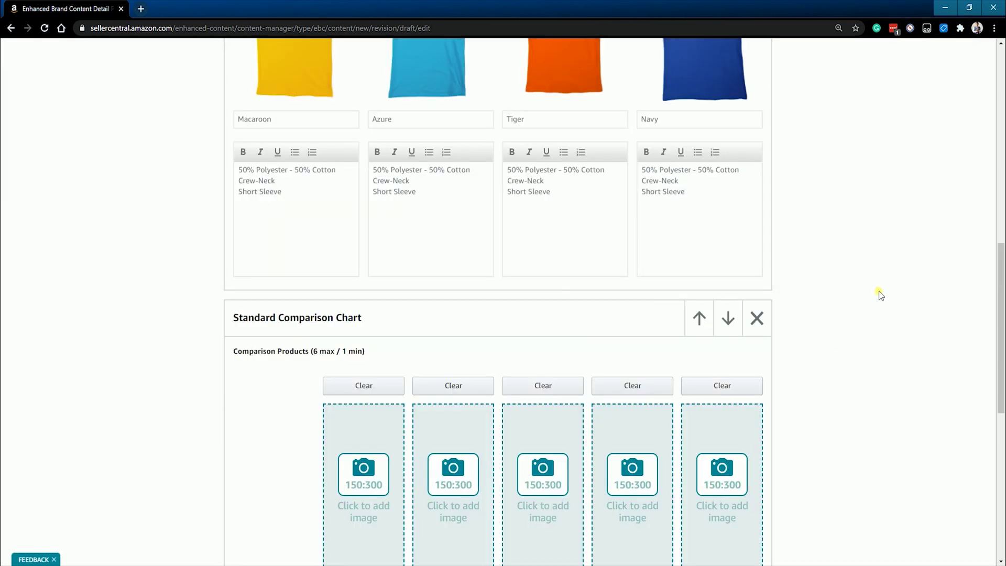
scroll(879, 290, "down", 4)
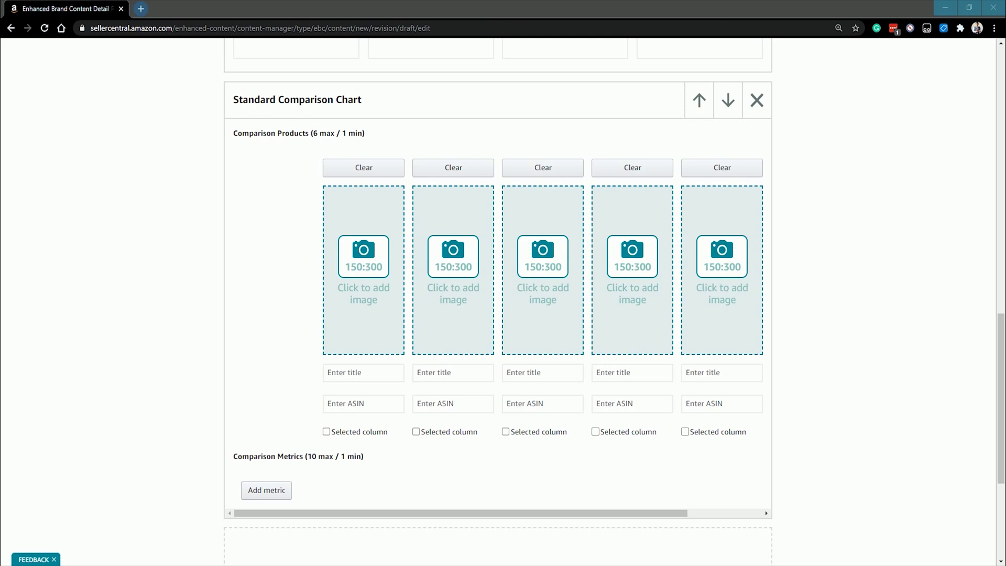
left_click(381, 298)
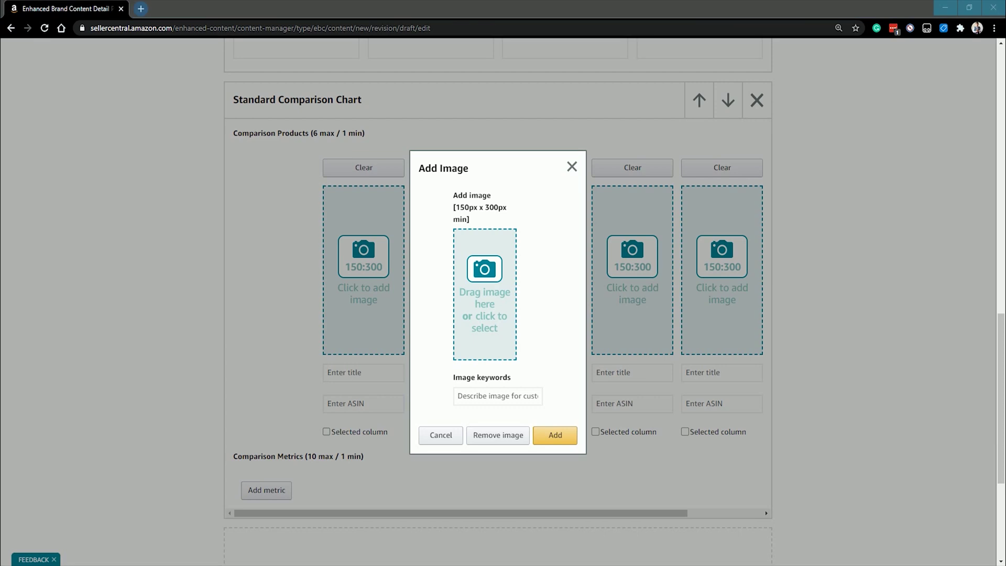
Step: Load the yellow shirt image into the chart's product slot with a keyword and add it
left_click_drag(703, 314, 490, 309)
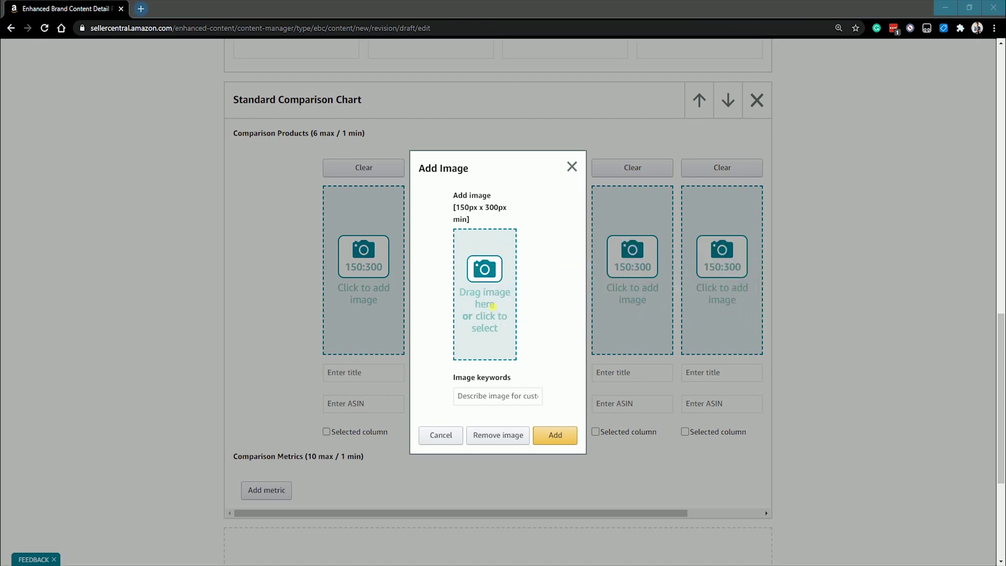
left_click(494, 399)
type("z")
left_click(554, 434)
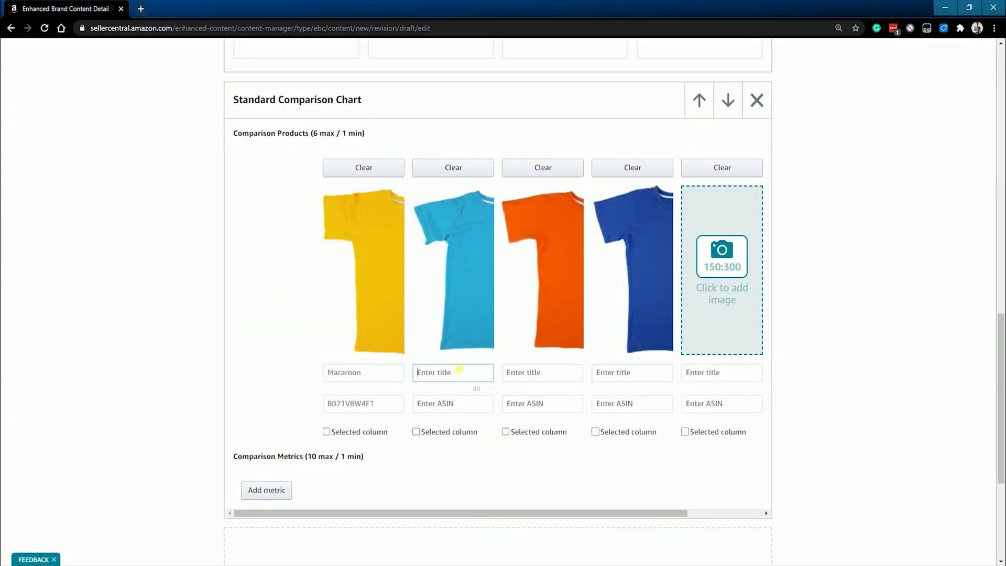
Step: Title the Azure column and paste the ASINs for the Azure and Tiger shirts
type("Azure")
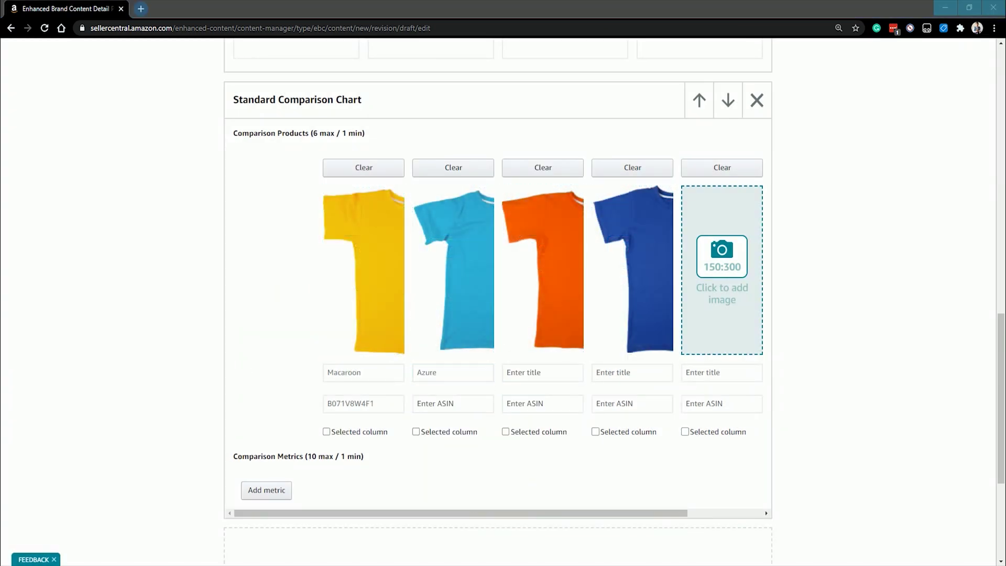
key("Tab")
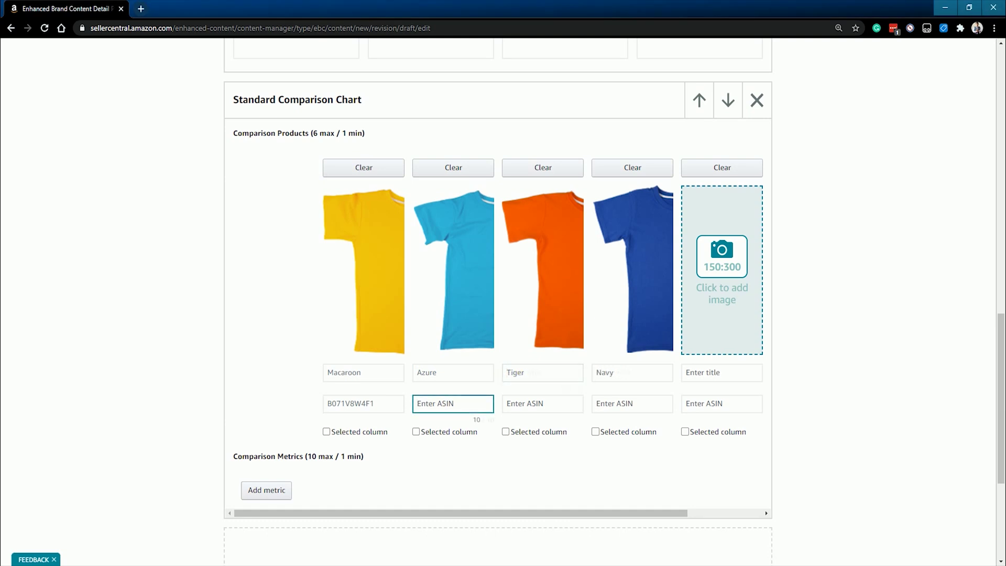
type("B0718ZT3QX")
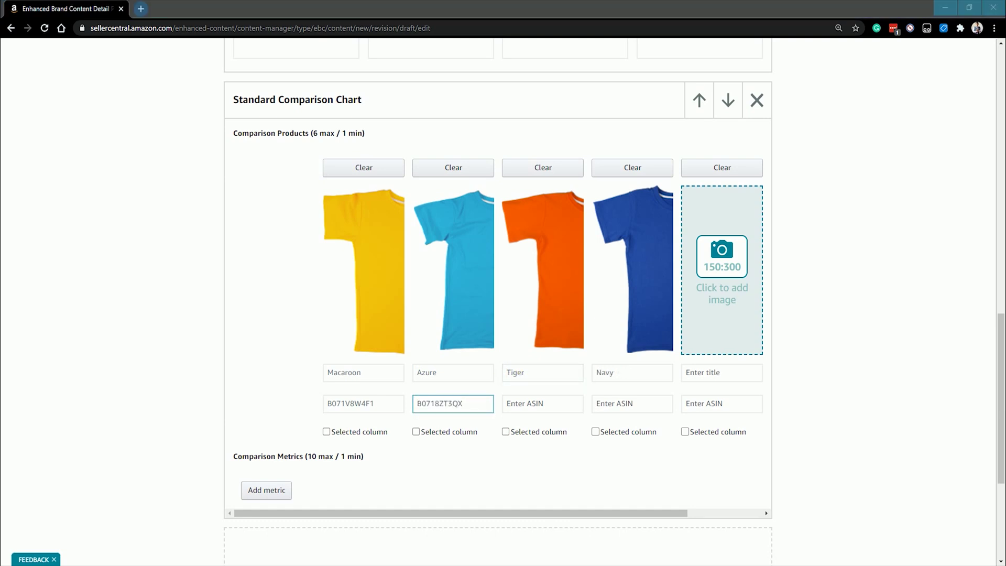
left_click(543, 403)
type("B088ZJMWBF")
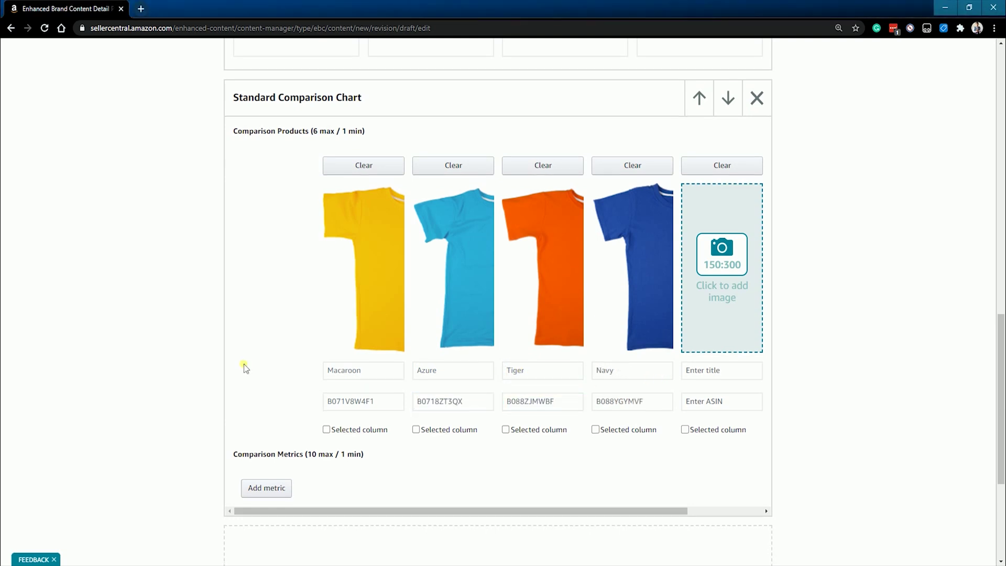
Step: Add two comparison metric rows for Material and Dry Fit
scroll(244, 364, "down", 1)
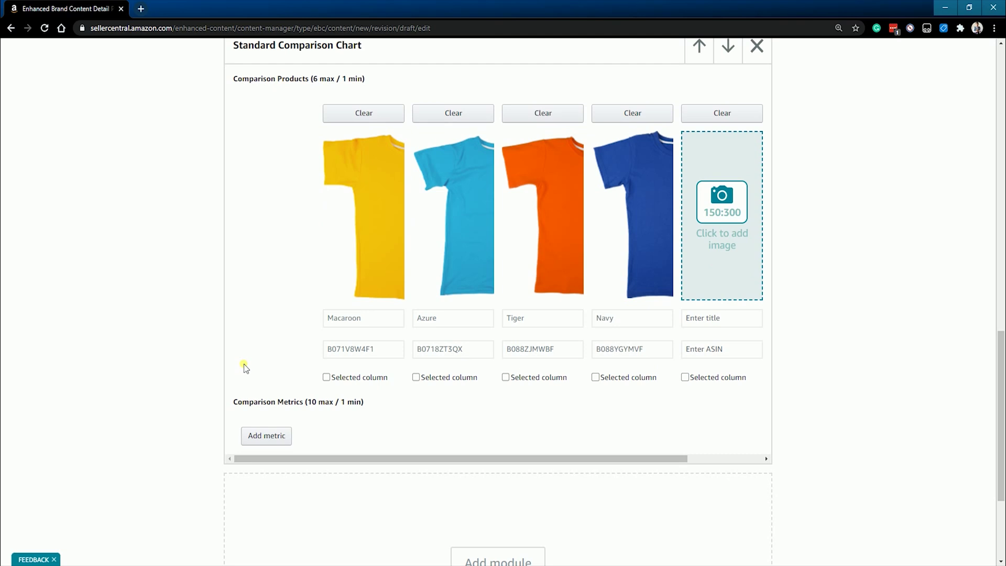
scroll(244, 363, "down", 1)
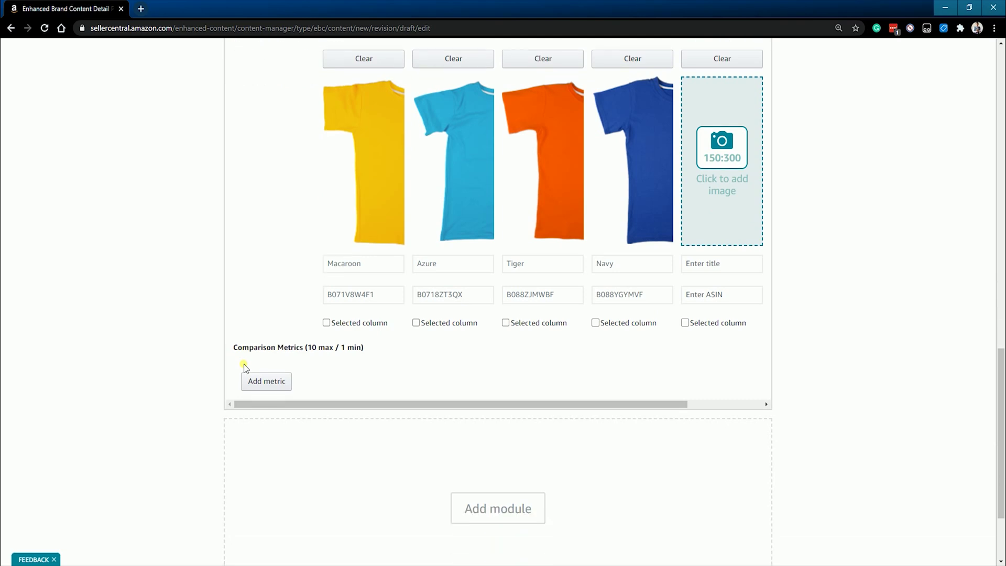
left_click(275, 388)
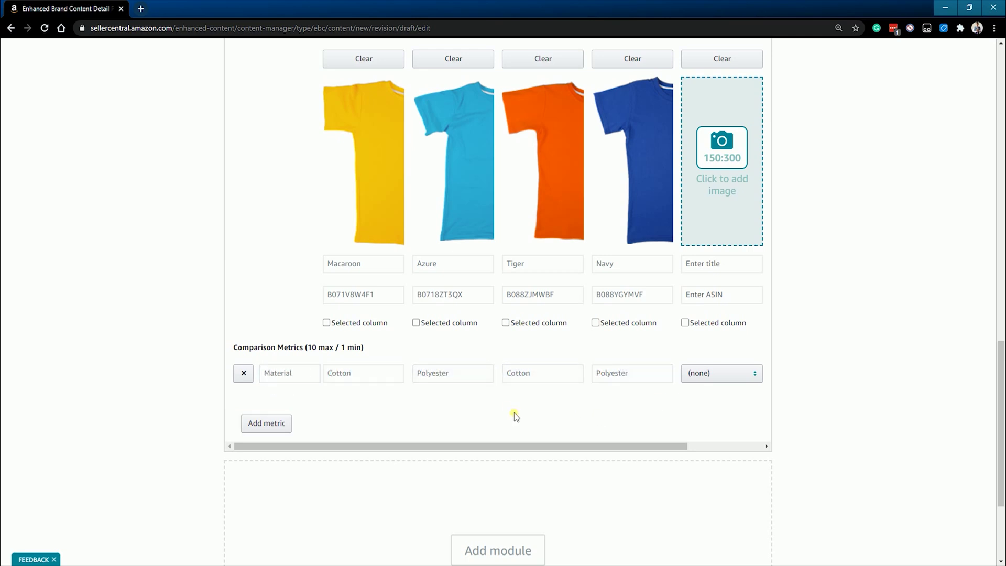
left_click(266, 424)
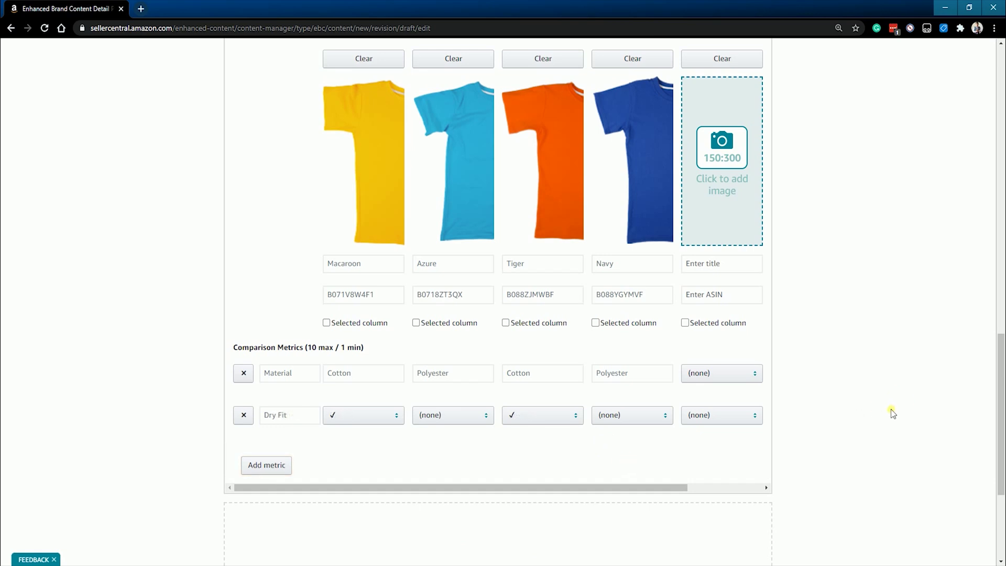
scroll(891, 413, "up", 2)
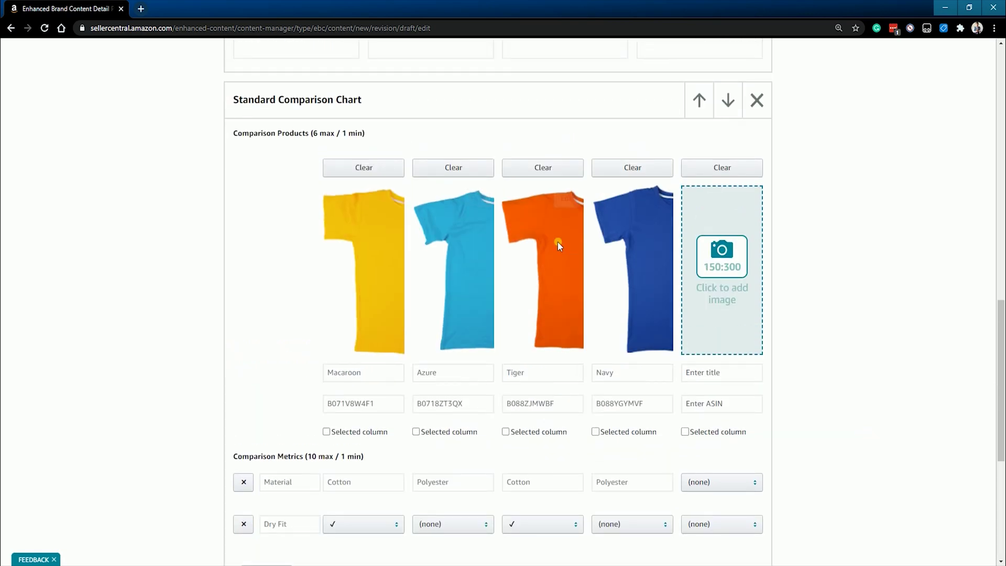
Step: Move the comparison chart up and the Single Left Image module down so the chart comes first
scroll(558, 243, "up", 2)
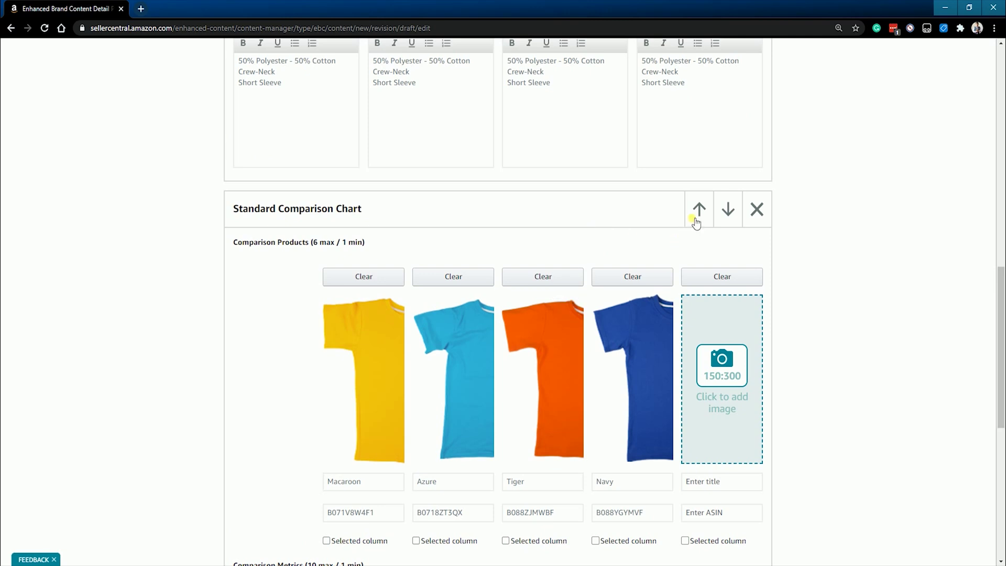
left_click(698, 212)
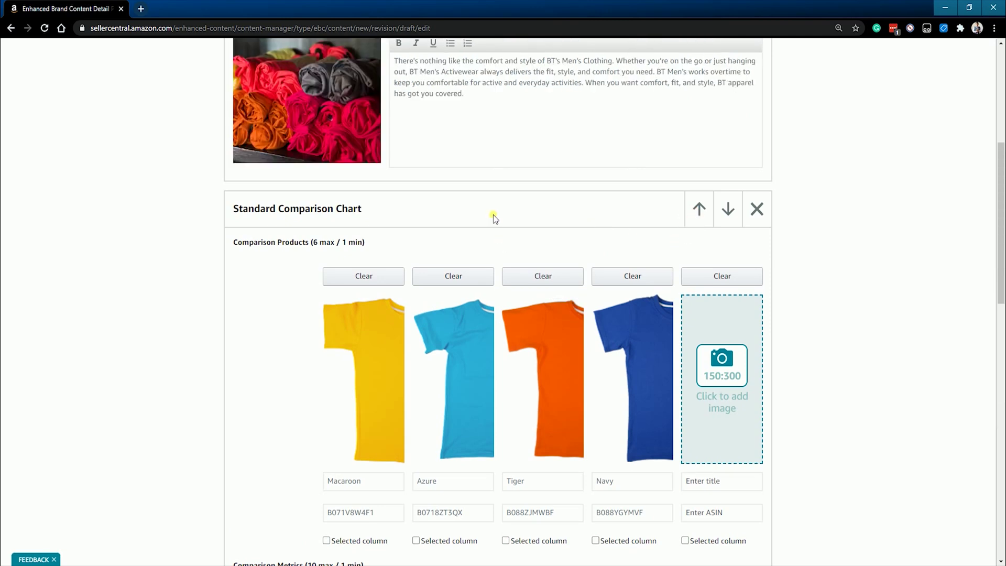
scroll(495, 167, "up", 1)
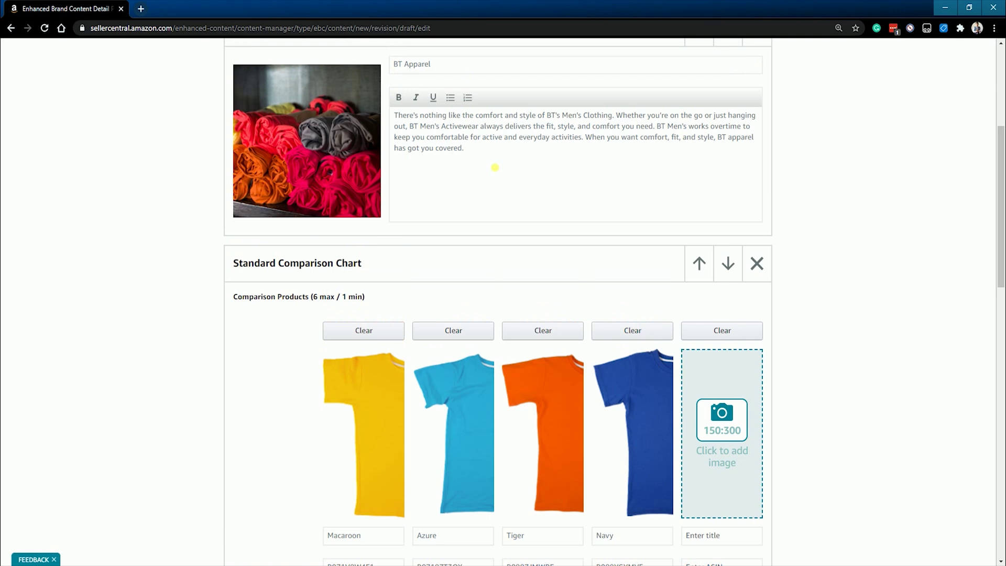
scroll(513, 191, "up", 1)
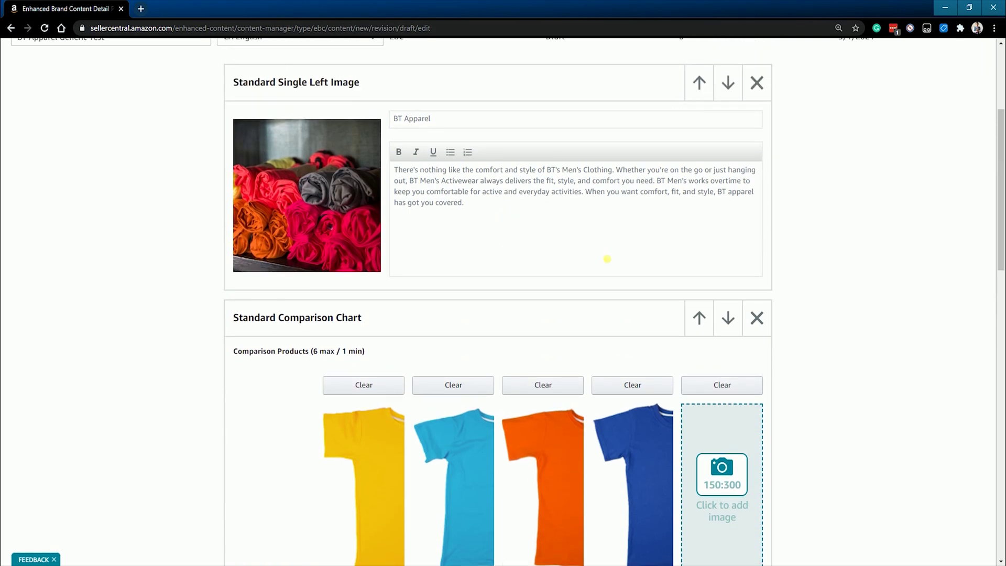
scroll(607, 260, "down", 2)
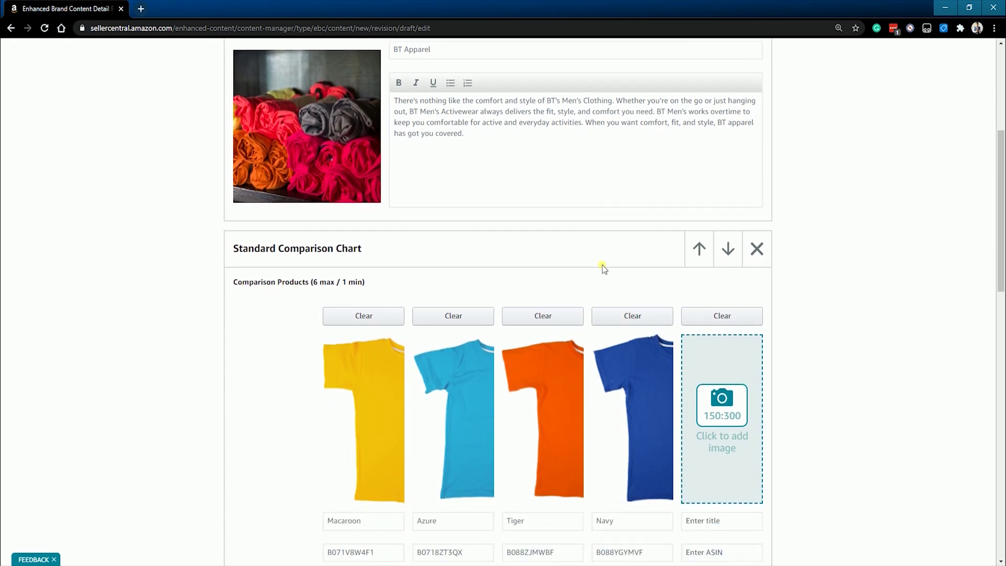
scroll(602, 265, "up", 3)
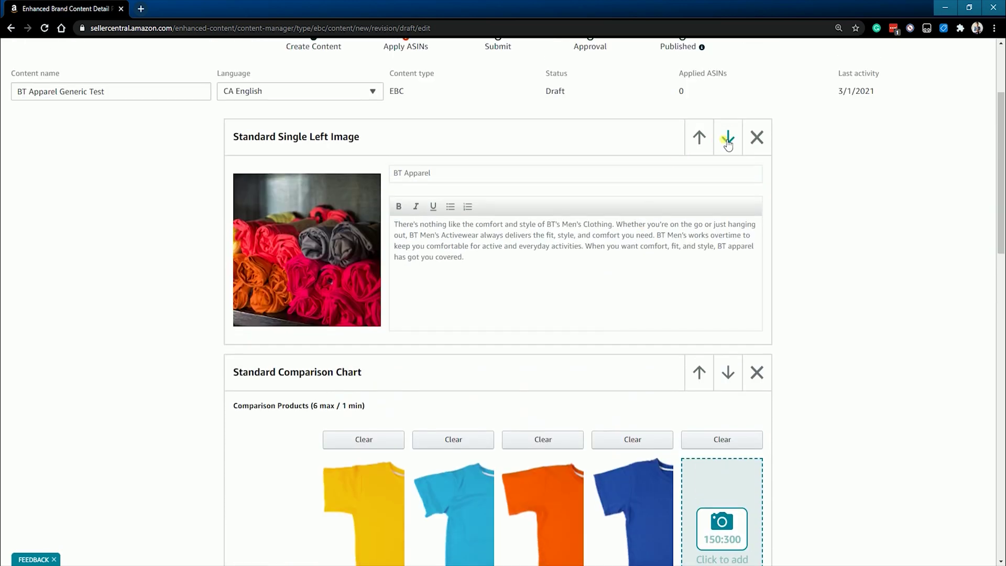
left_click(727, 138)
scroll(588, 292, "down", 11)
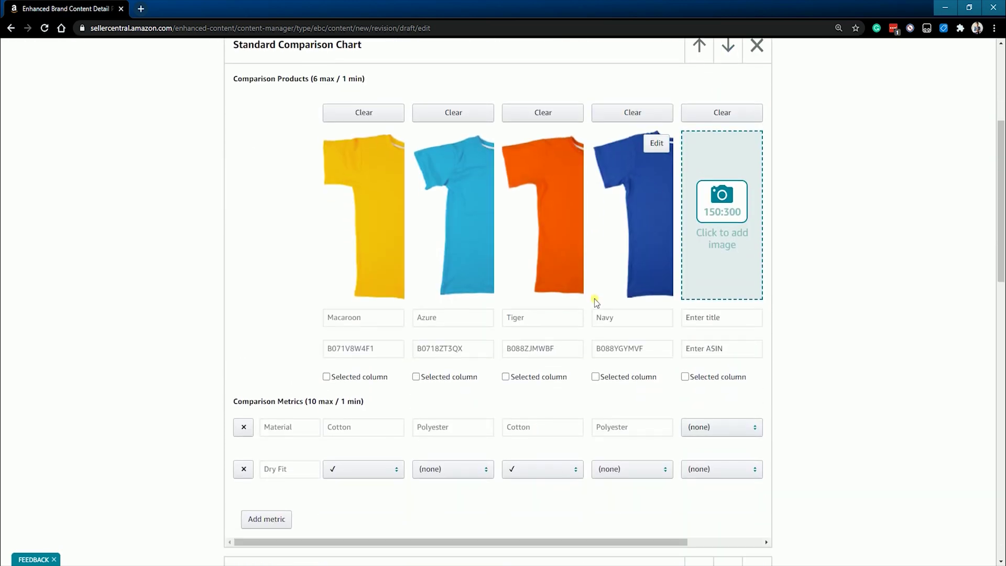
scroll(838, 382, "up", 13)
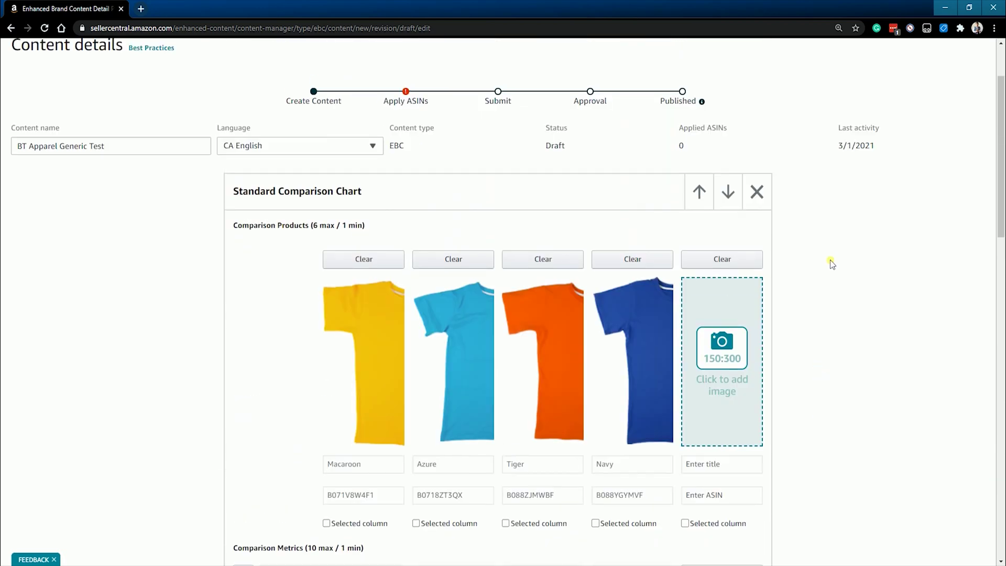
Step: Search for ASIN B071V8W4F1 and apply the A+ content to it, bringing the draft to 2 ASINs
left_click(923, 103)
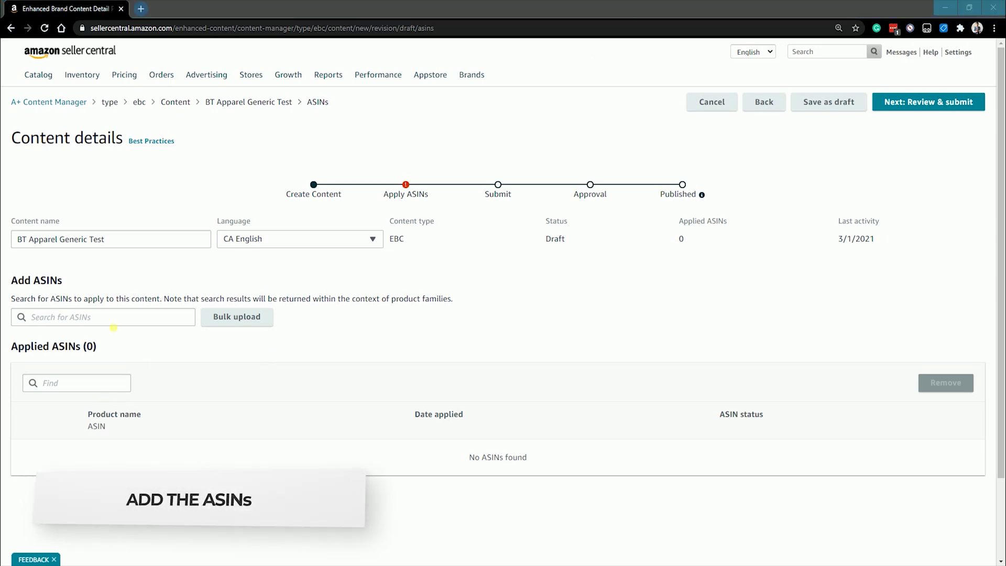
left_click(99, 318)
type("B071V8W4F1")
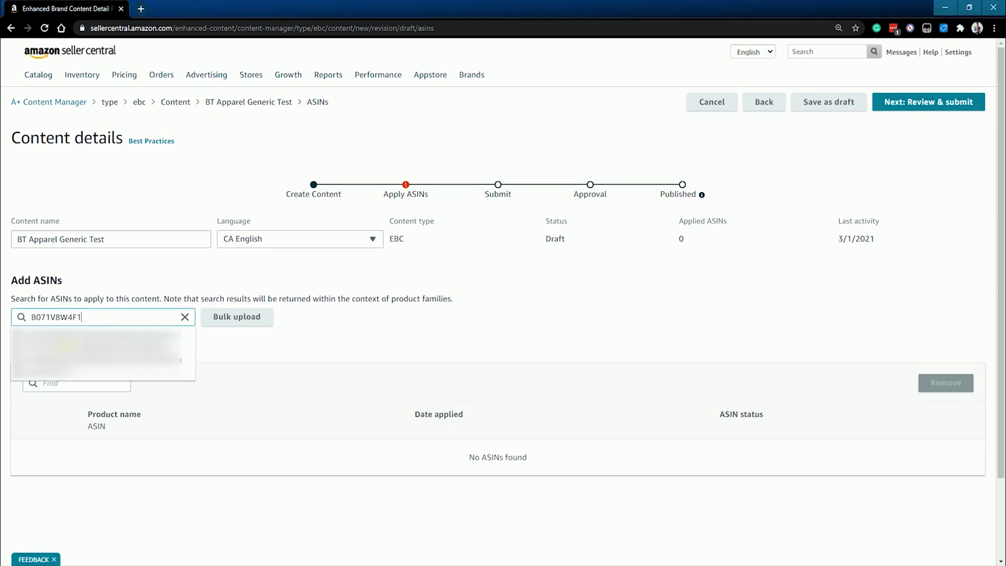
left_click(79, 349)
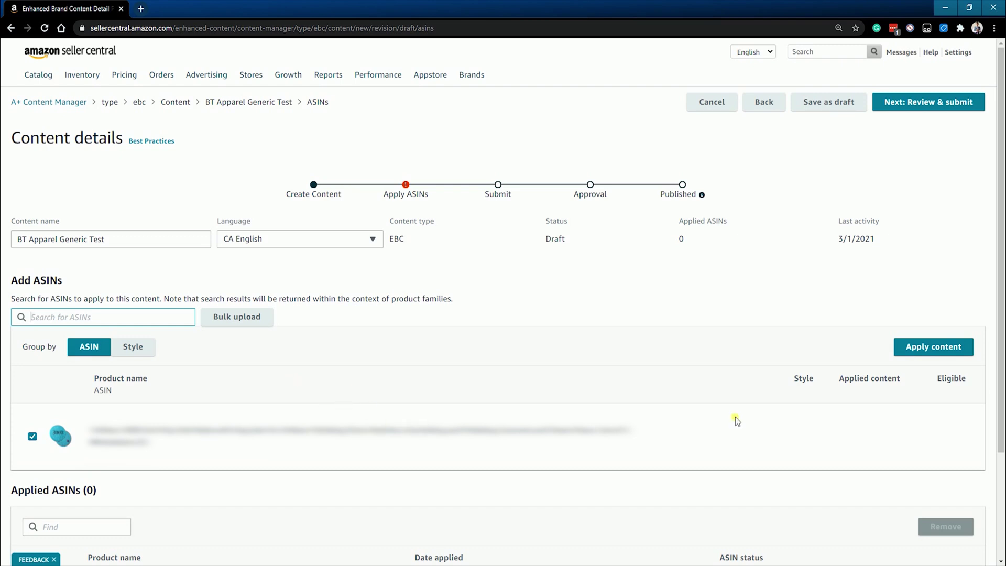
left_click(931, 351)
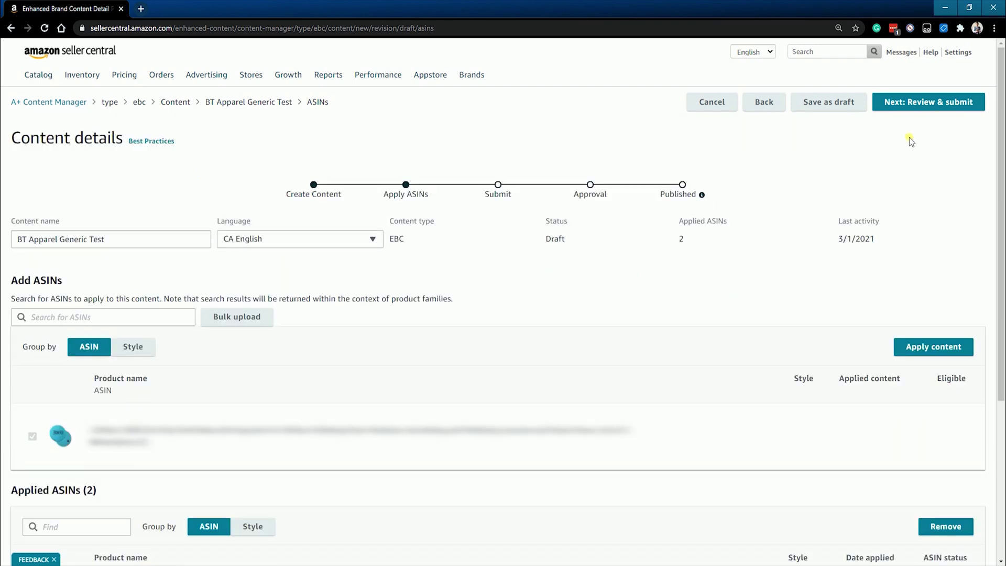
Step: Move to Review & submit and look over the comparison chart, BT Apparel and four-shirt previews
left_click(916, 102)
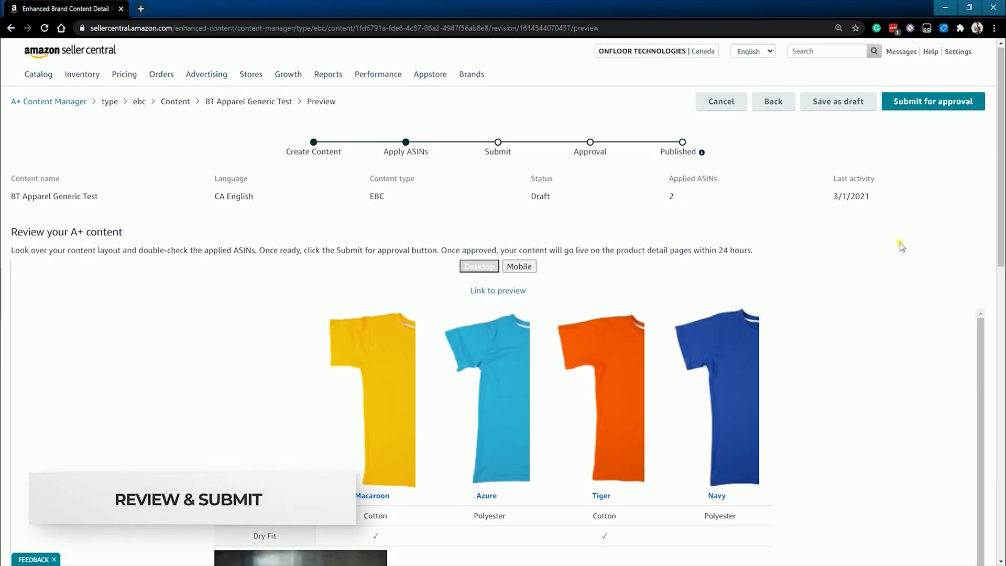
scroll(900, 242, "down", 2)
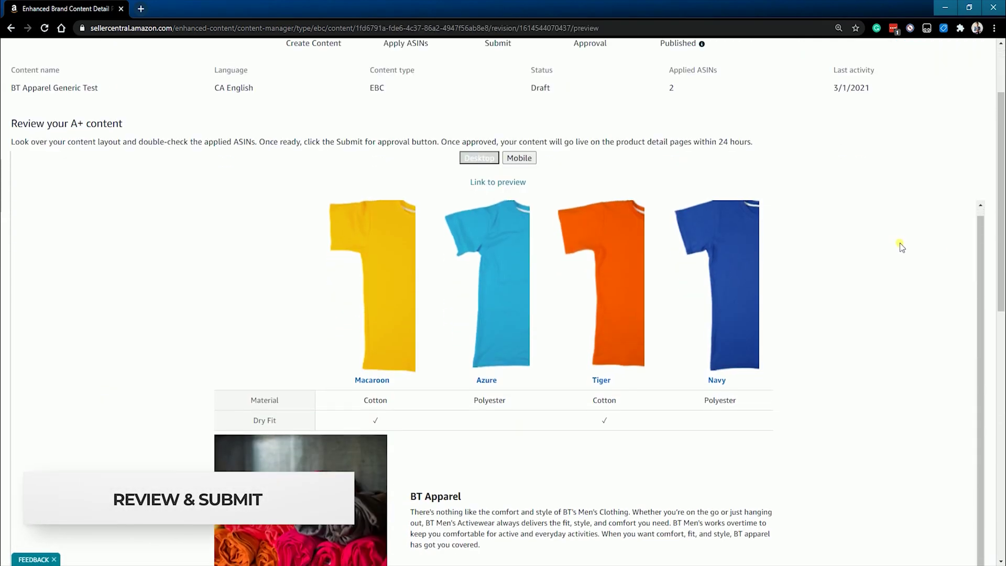
scroll(900, 247, "down", 3)
scroll(885, 272, "down", 2)
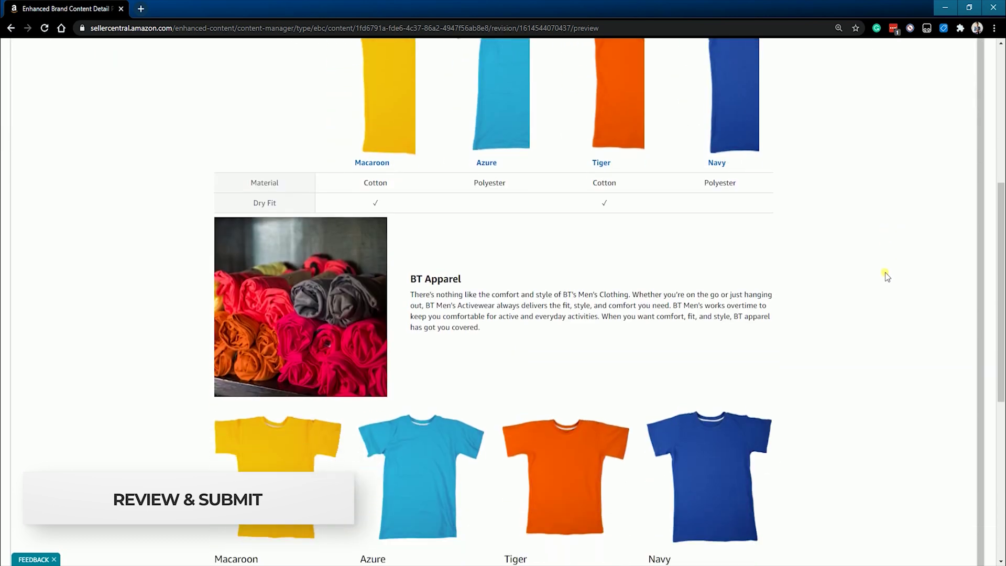
scroll(726, 289, "down", 3)
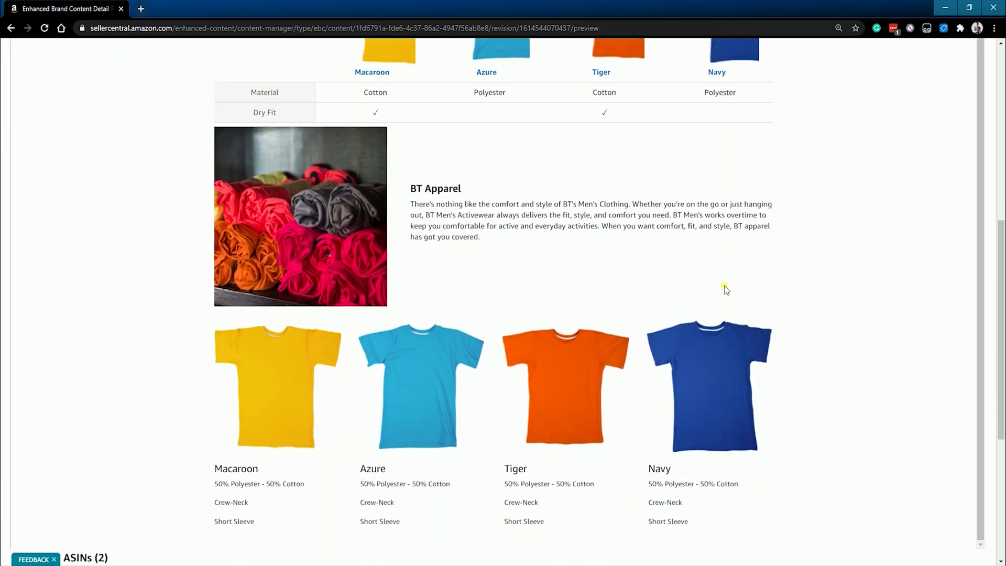
scroll(723, 284, "up", 1)
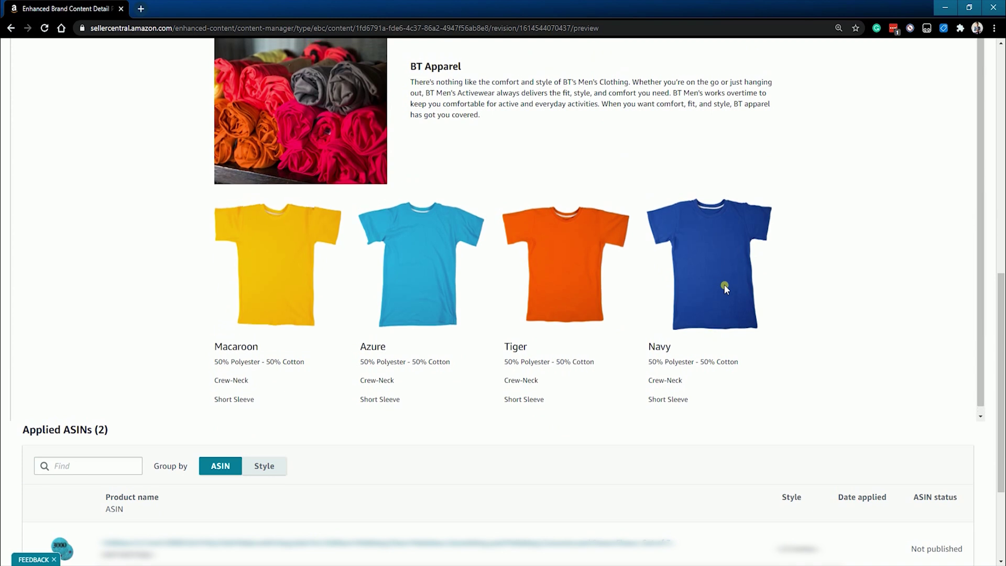
scroll(945, 253, "up", 3)
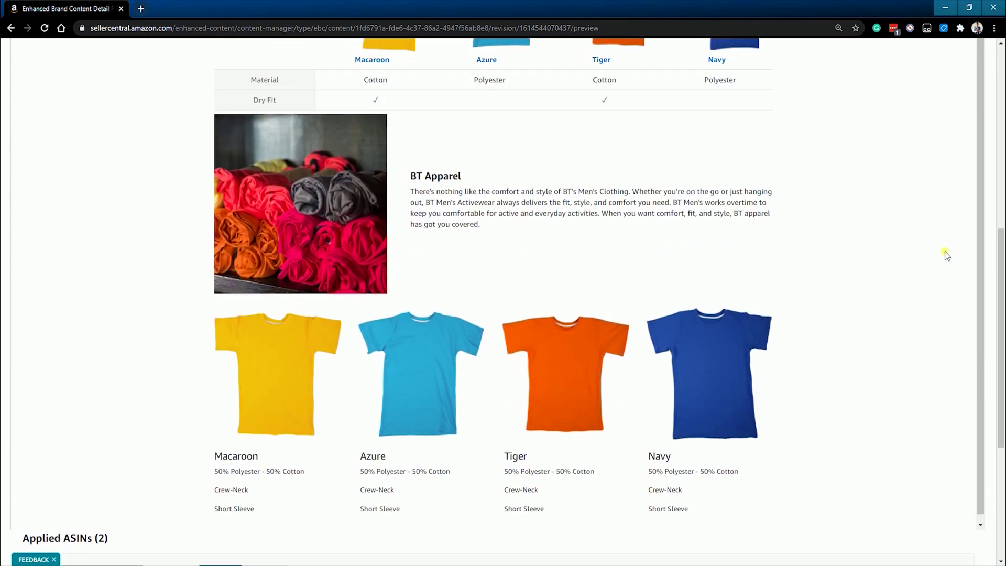
scroll(945, 254, "up", 7)
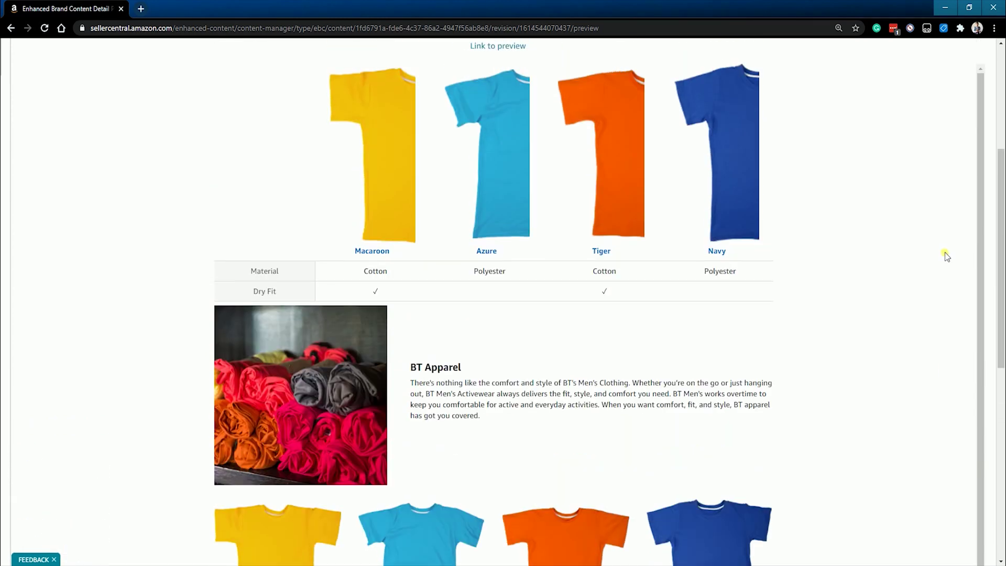
scroll(944, 255, "up", 1)
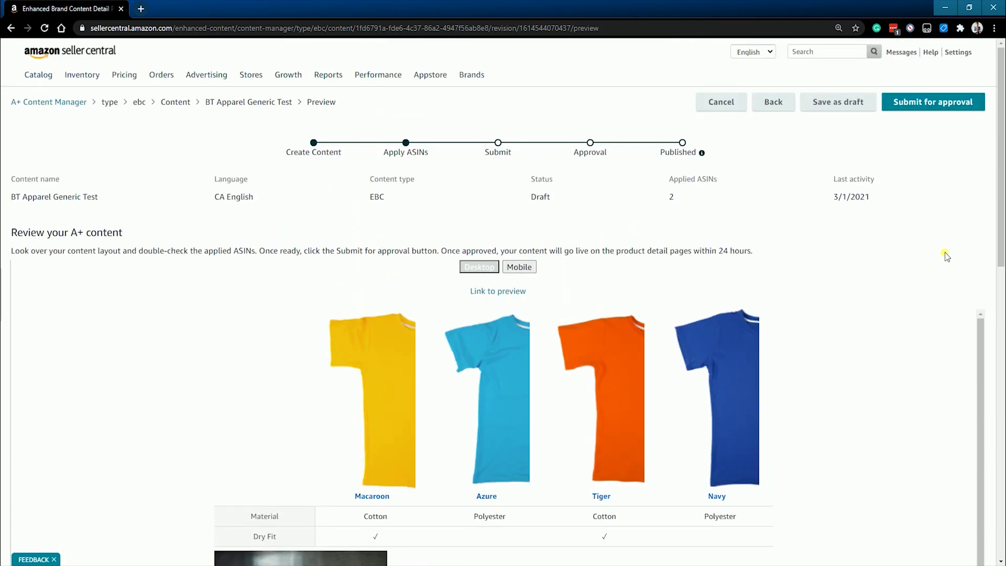